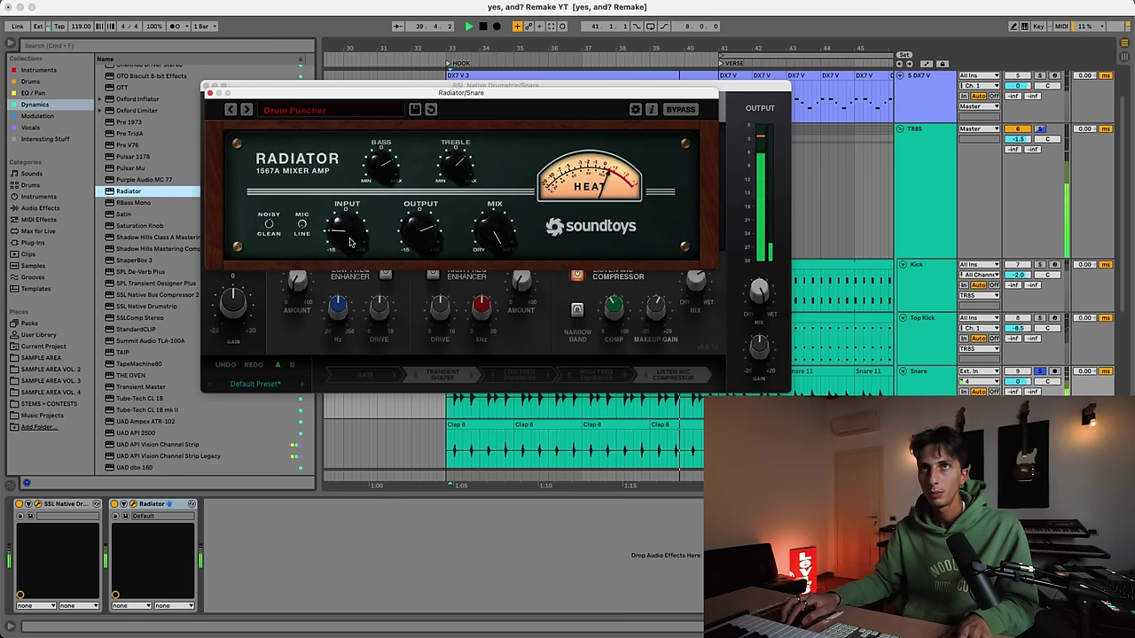
- Bypass the SSL Native Drumstrip and Radiator on the Snare track to compare the dry sound, and stop playback
click(191, 503)
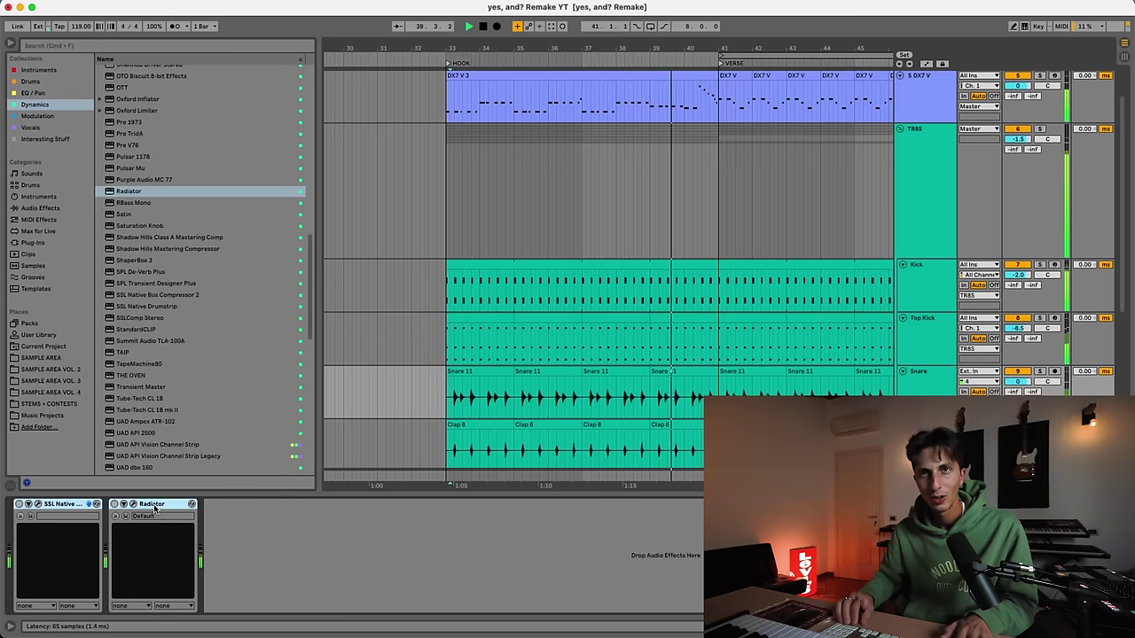
key(space)
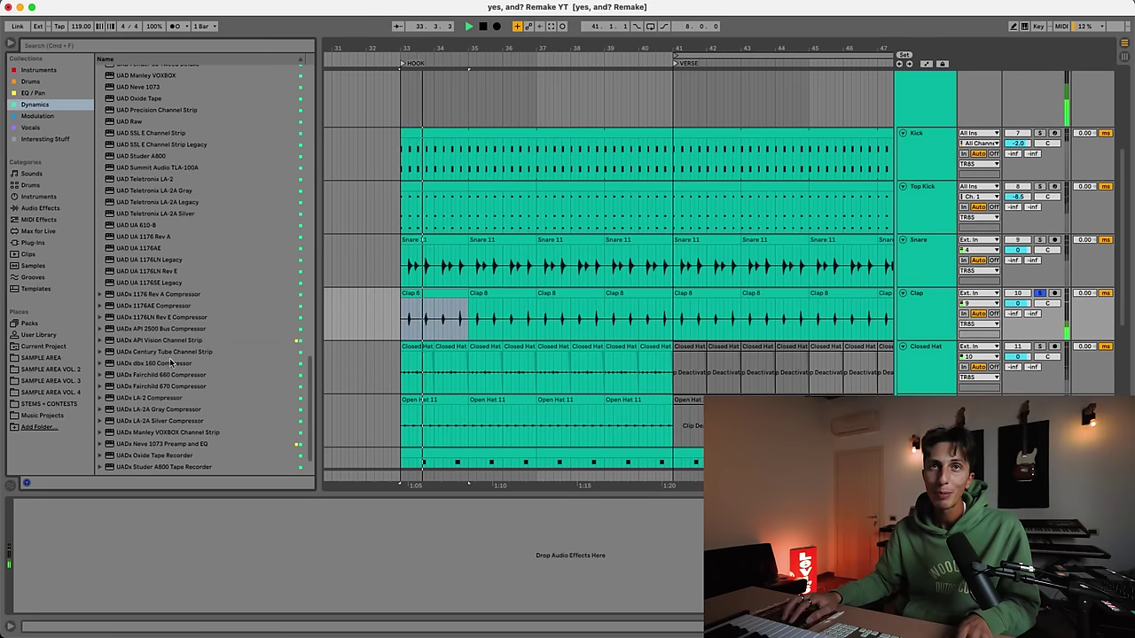
- Add the UADx dbx 160 Compressor to the Clap track and choose its 909 Kick preset
click(148, 363)
double_click(148, 364)
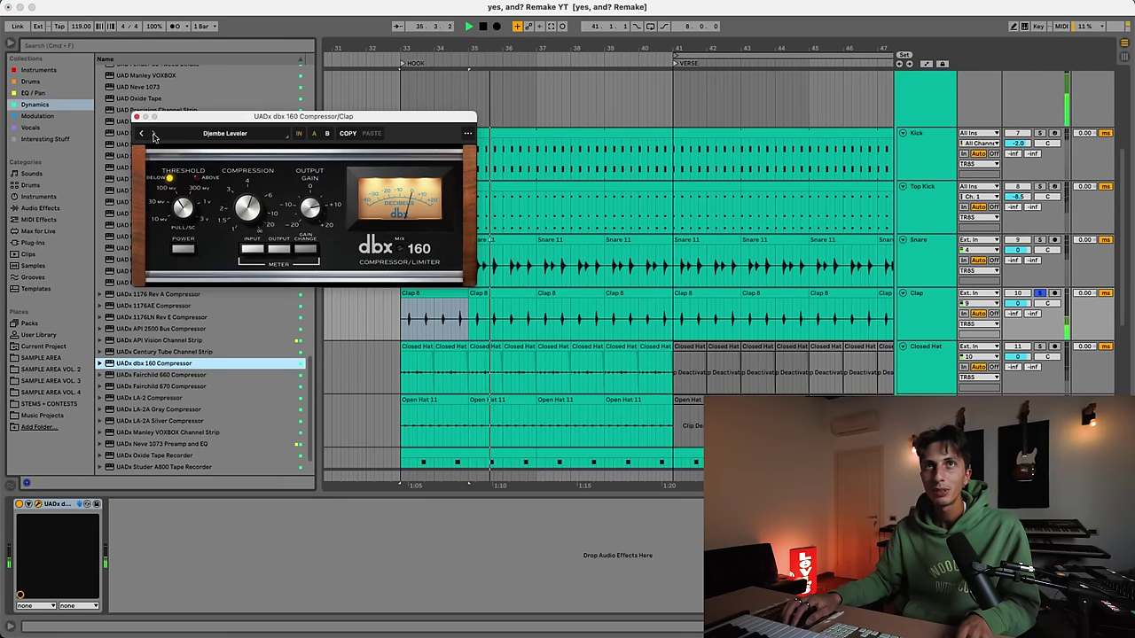
click(153, 134)
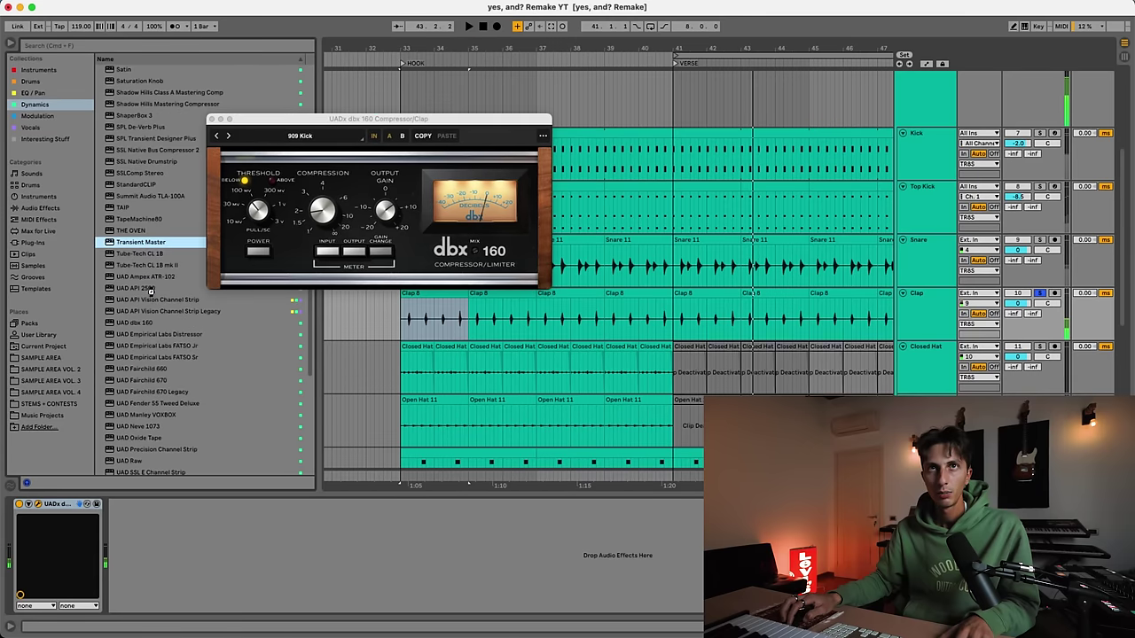
- Add Transient Master after the compressor on the Clap track and raise its Attack slightly
double_click(177, 242)
drag(371, 206, 368, 201)
key(space)
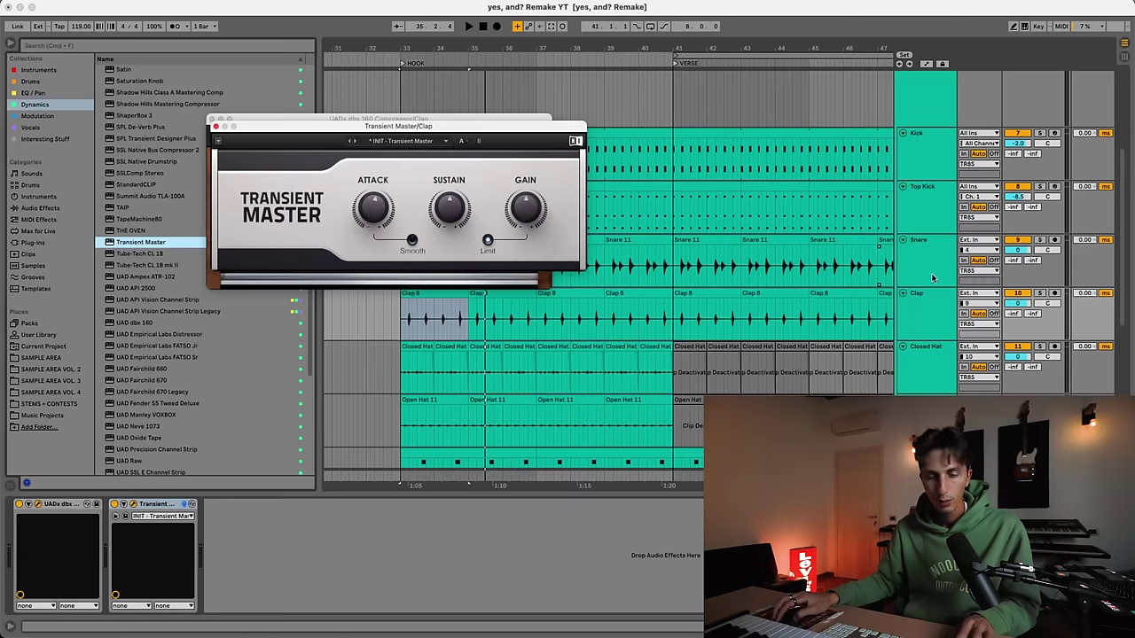
- Insert a MIDI track above the Clap track and load the Clap 909X one-shot in Maschine 2 on it
click(931, 277)
key(super+shift+t)
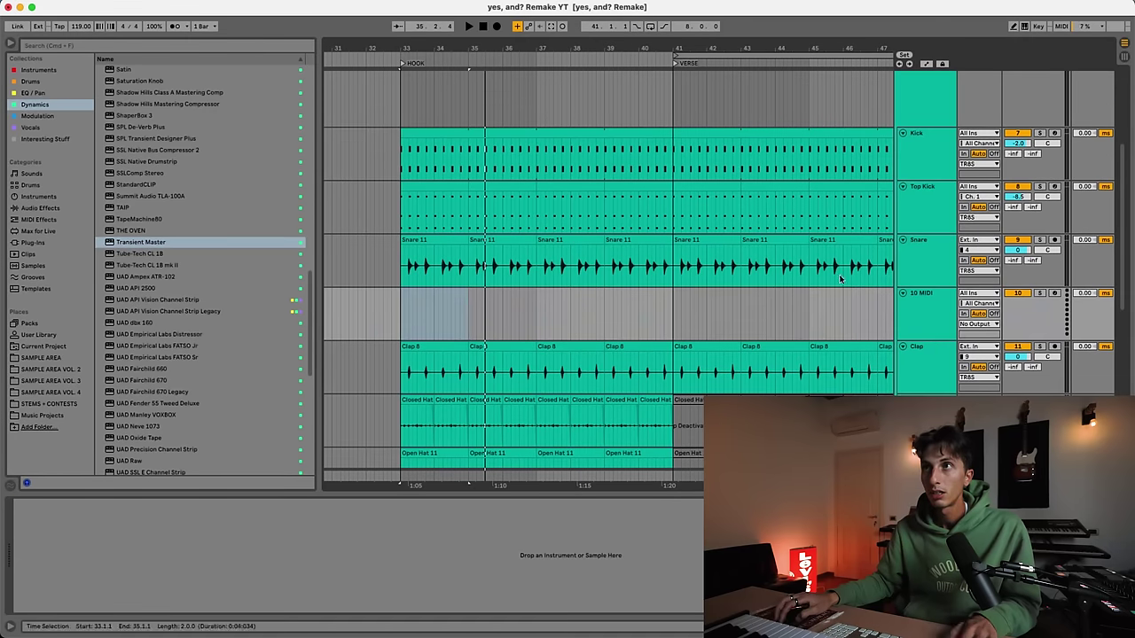
click(31, 80)
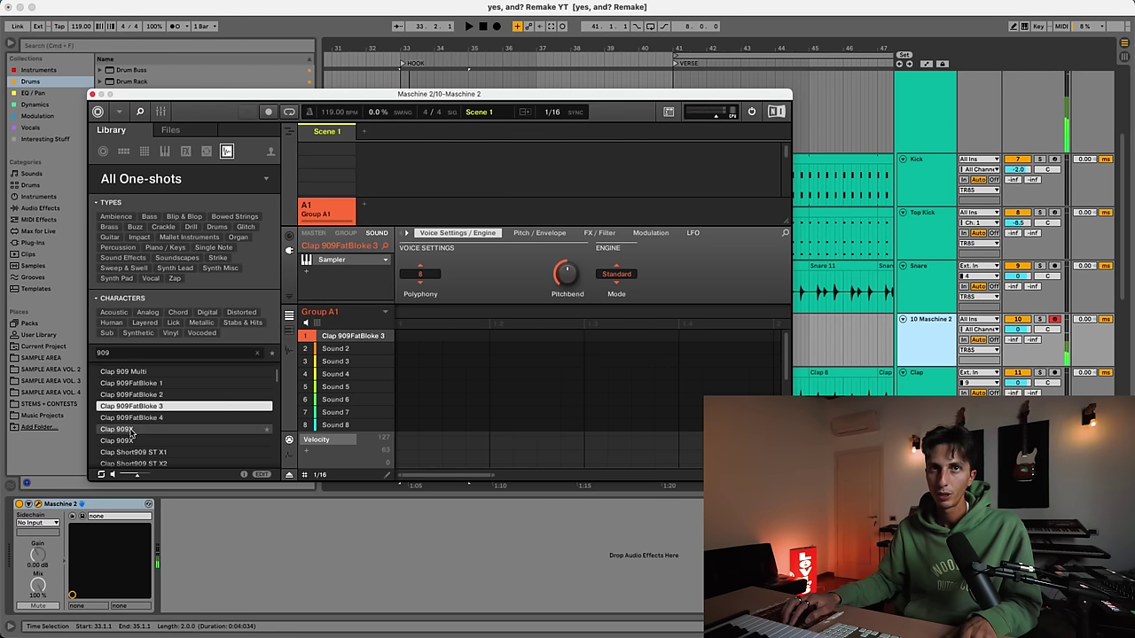
click(131, 430)
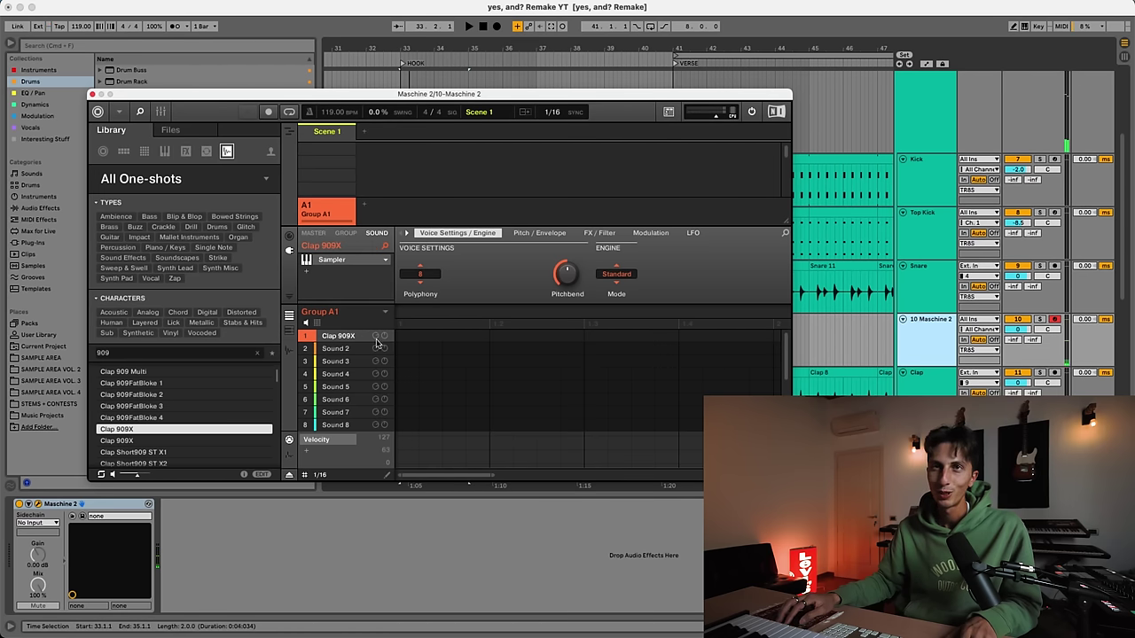
- Solo the Maschine 2 track and audition its clap pattern together with the Clap track
key(space)
click(1040, 320)
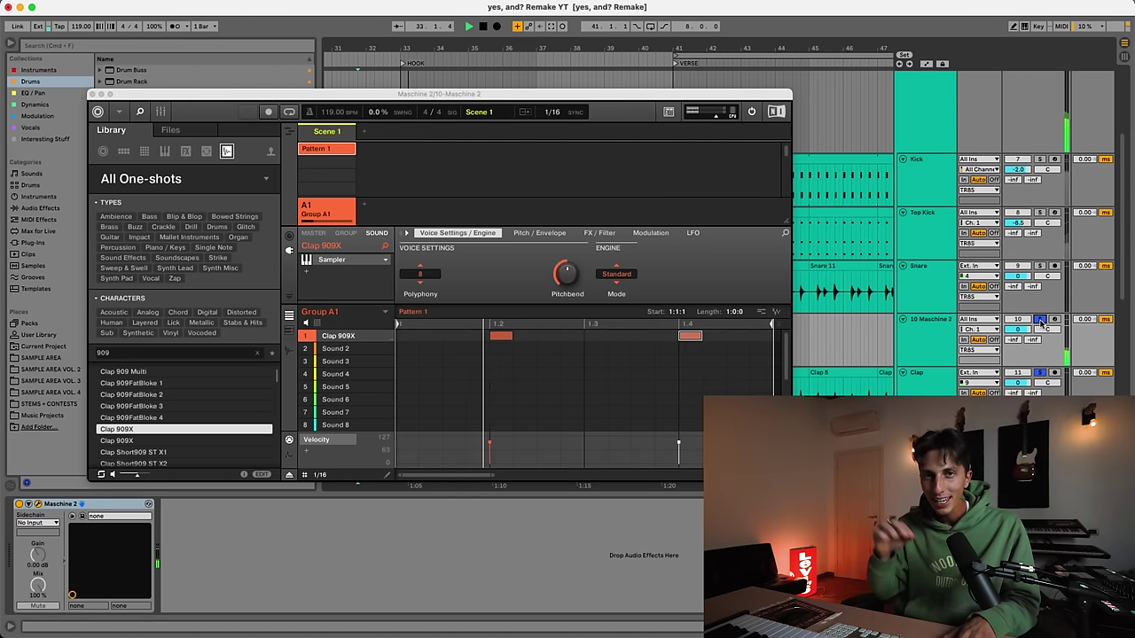
click(930, 353)
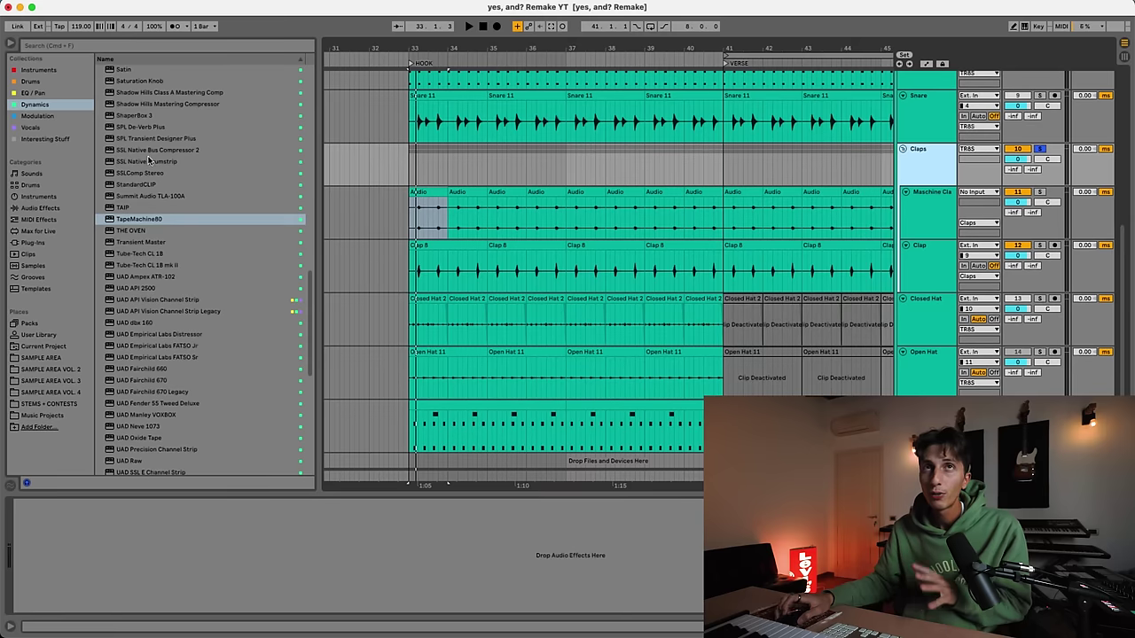
- Add DevilLoc to the Claps group and audition it with the TouchOfEvil preset
scroll(148, 160, up, 10)
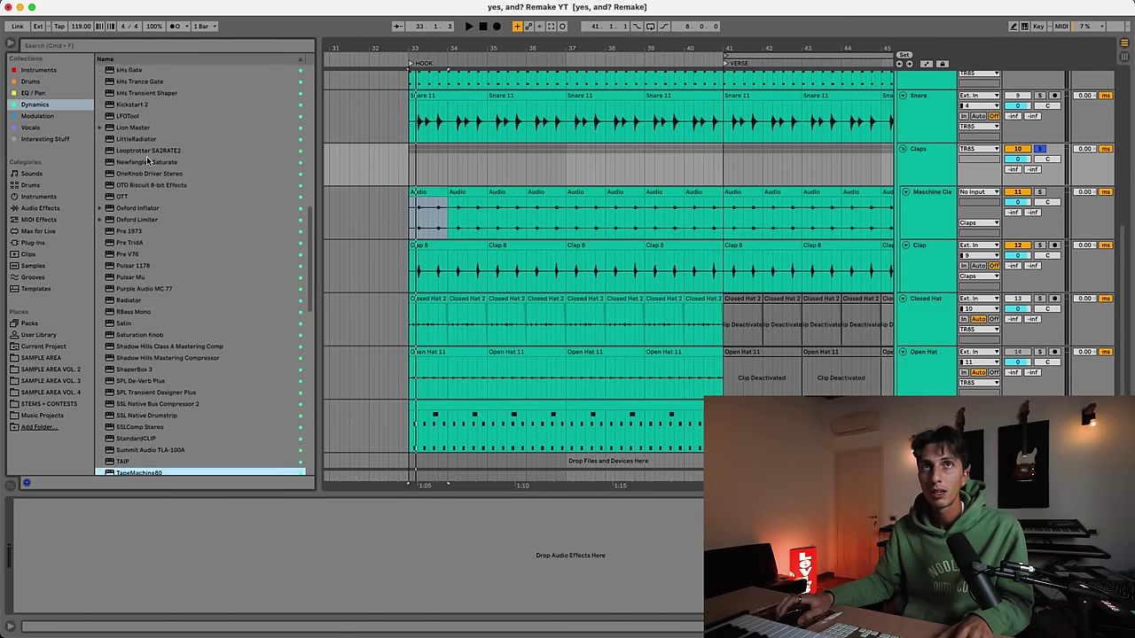
scroll(148, 161, up, 3)
scroll(486, 216, up, 5)
scroll(487, 216, right, 2)
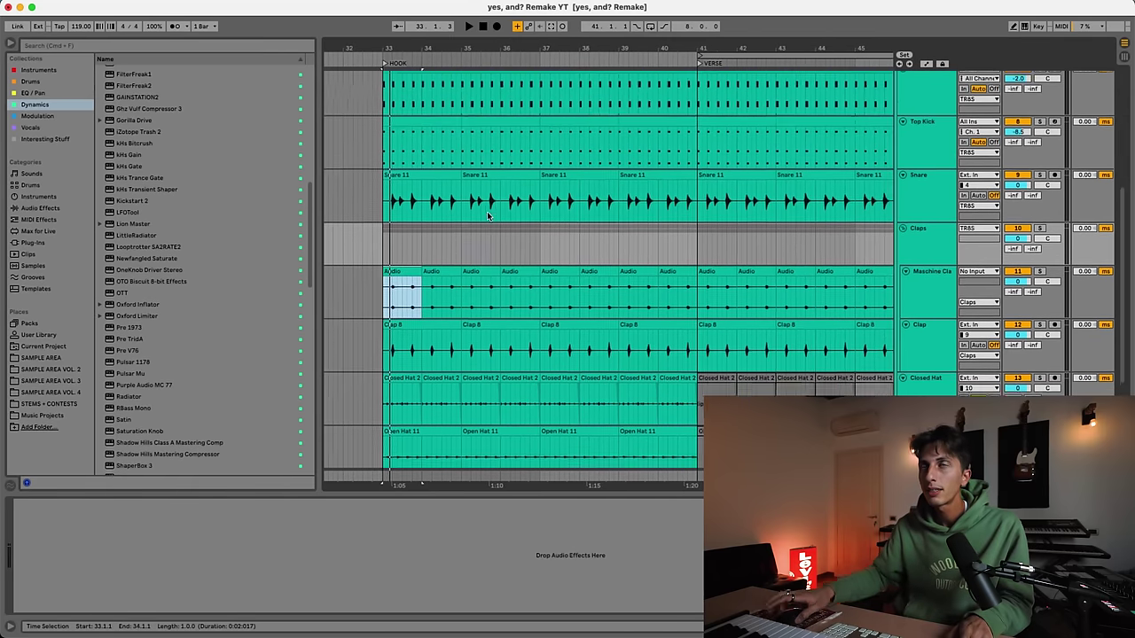
key(space)
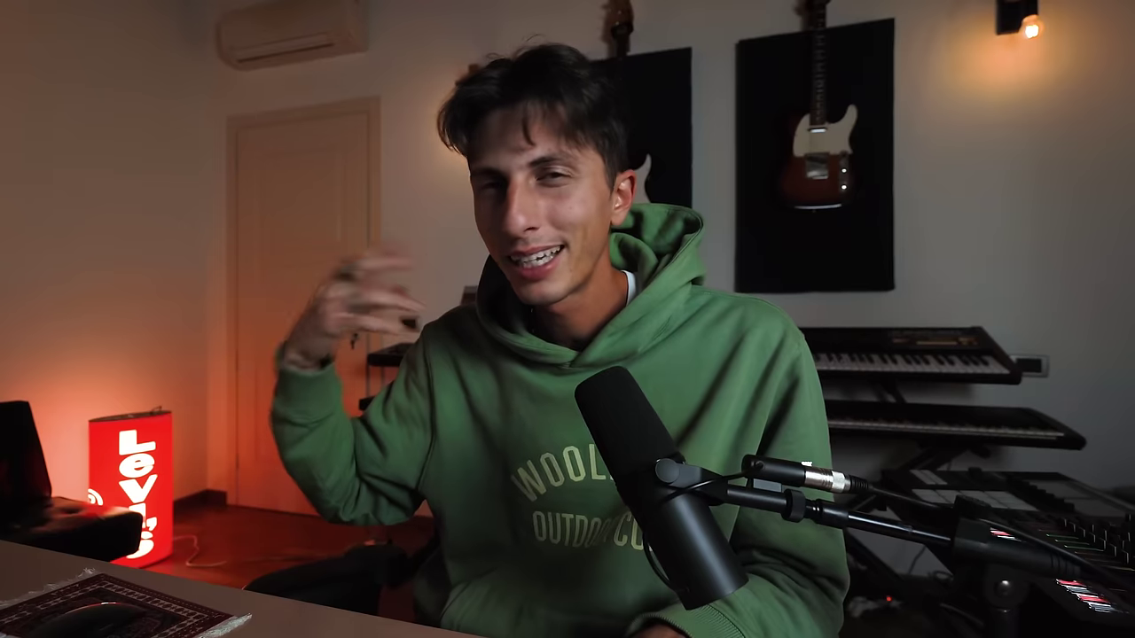
scroll(206, 266, up, 5)
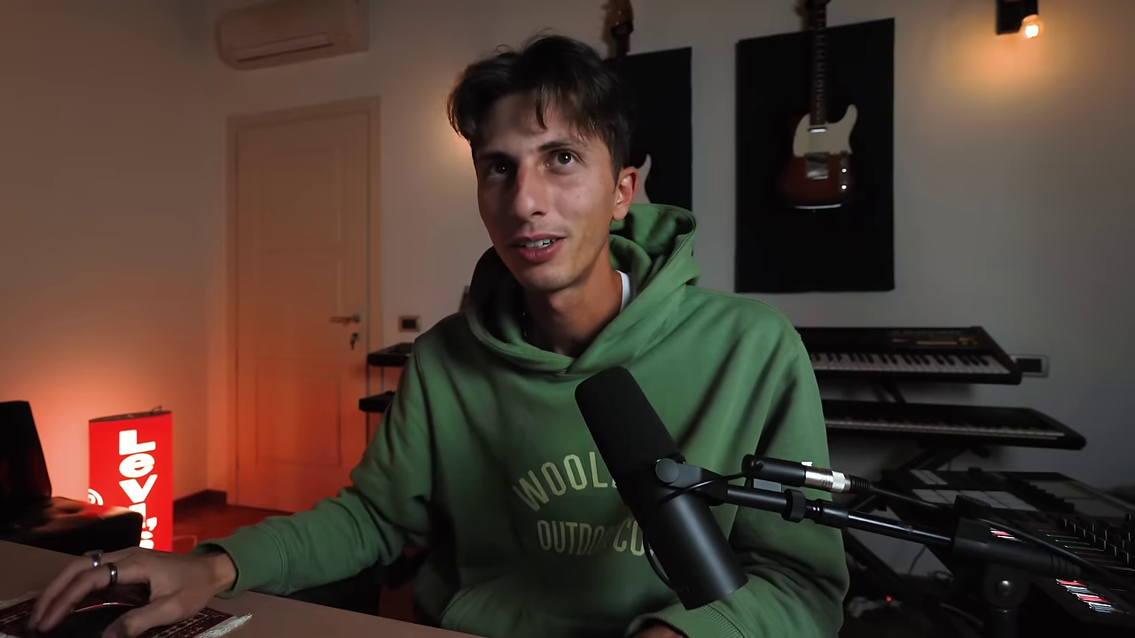
double_click(206, 104)
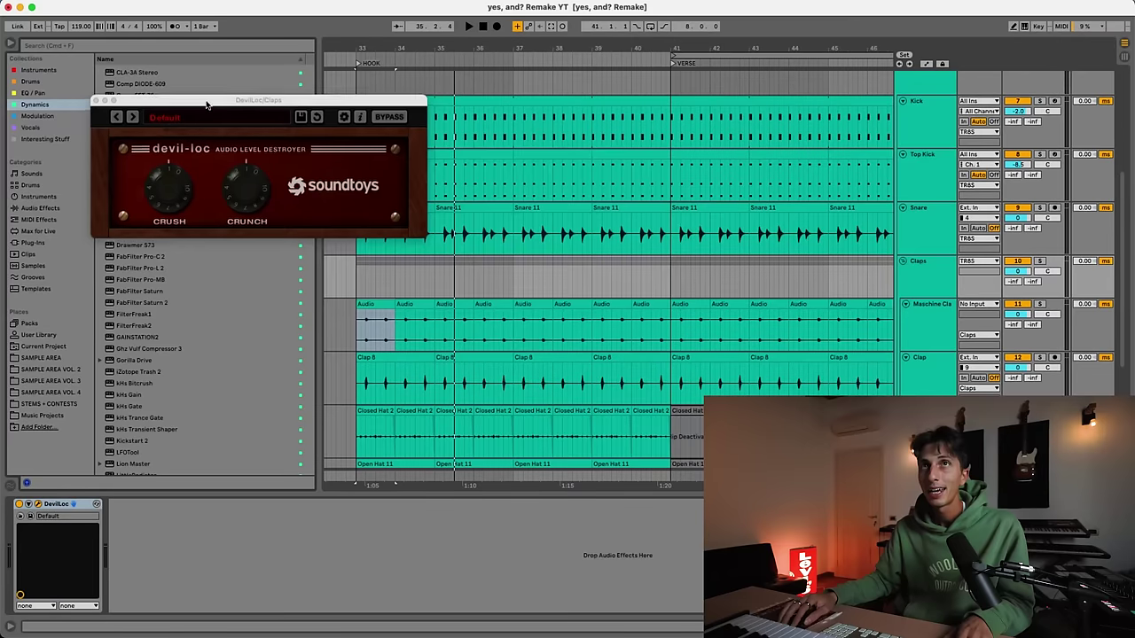
drag(206, 105, 493, 212)
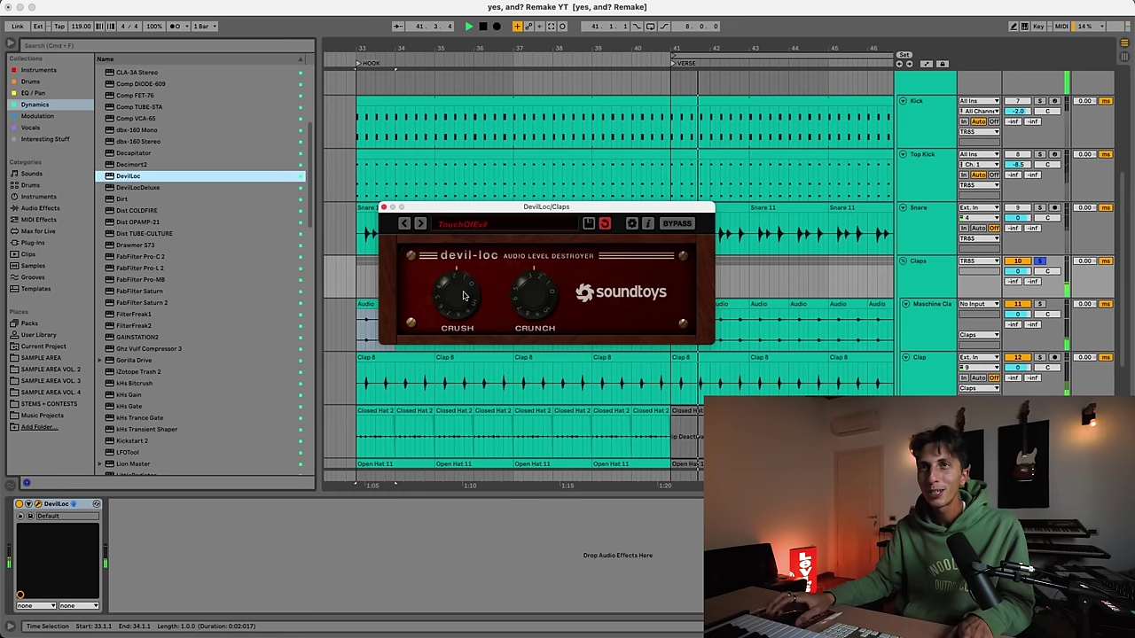
click(356, 283)
key(space)
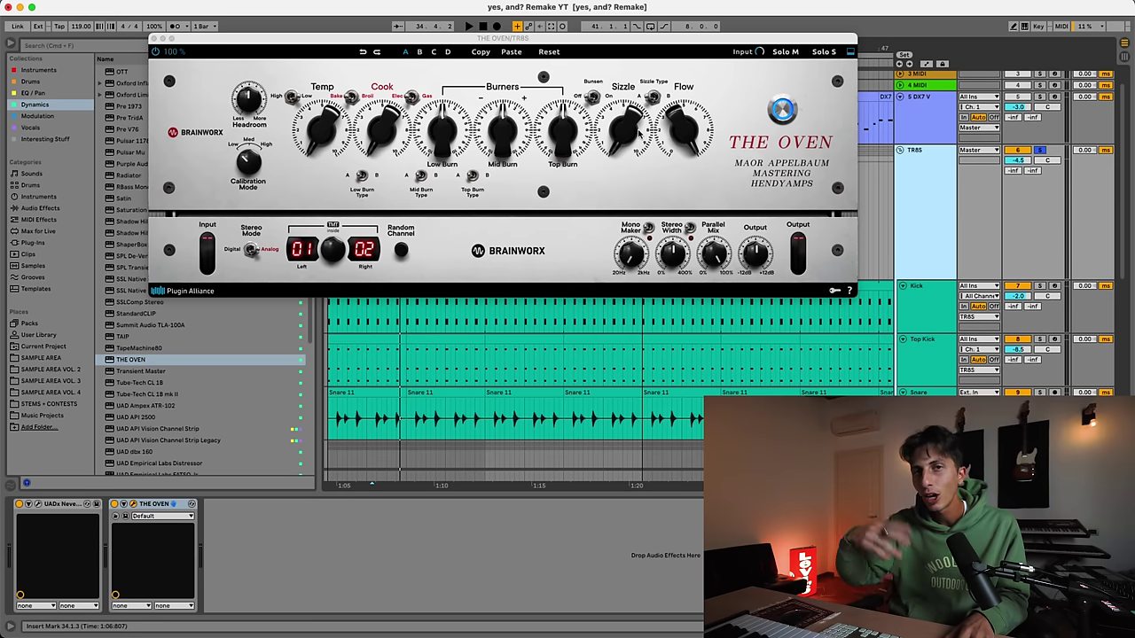
- Load a Maor Appelbaum saturation preset in The Oven on the TR8S group and raise its Sizzle slightly
click(152, 516)
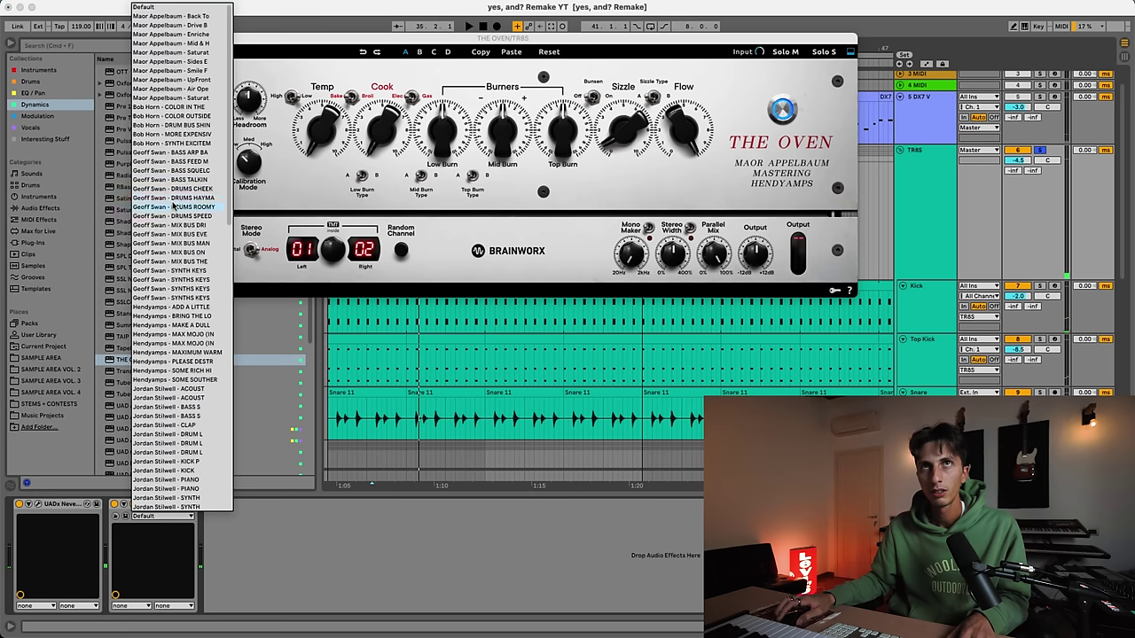
click(189, 97)
key(space)
drag(620, 113, 622, 99)
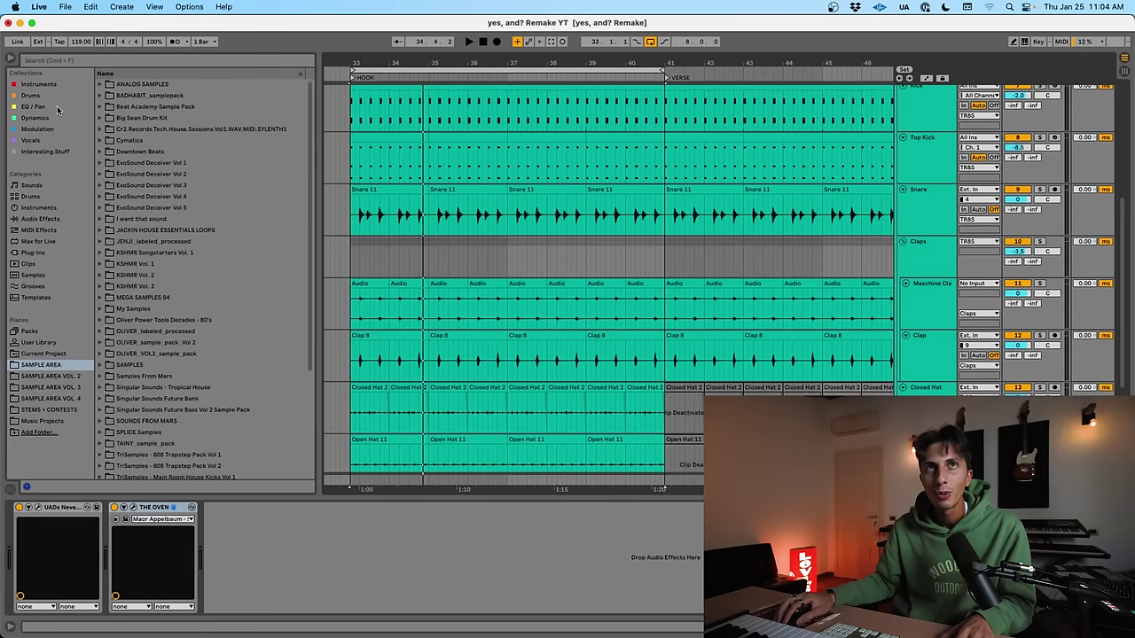
- Choose the TR-727 from the Drums collection and pan the 727 Loop track to 50L
click(43, 96)
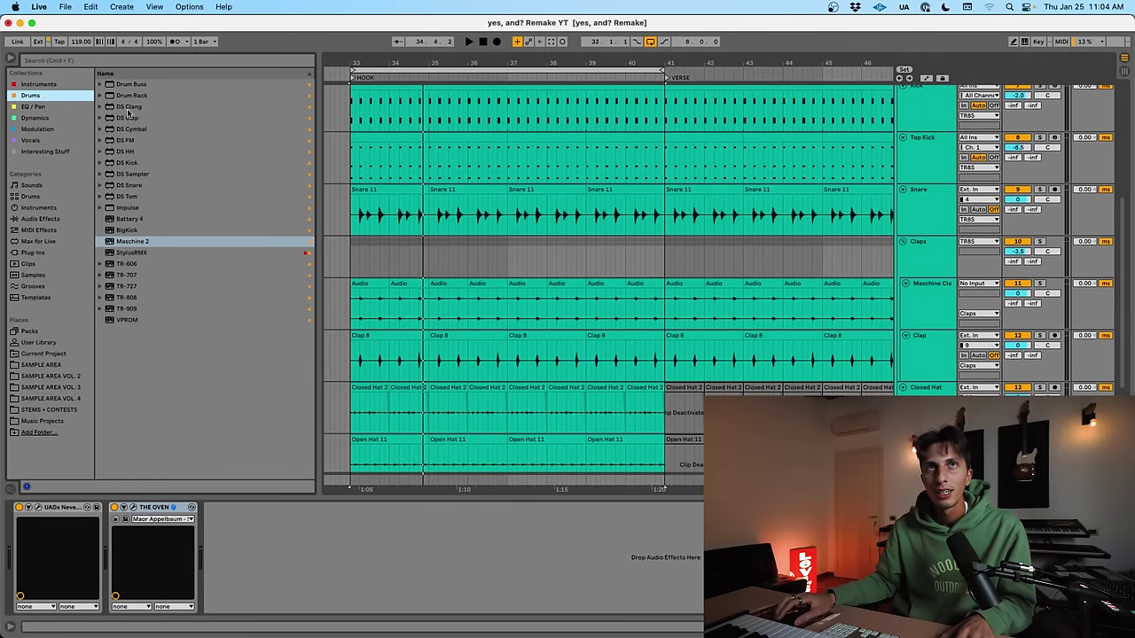
click(126, 286)
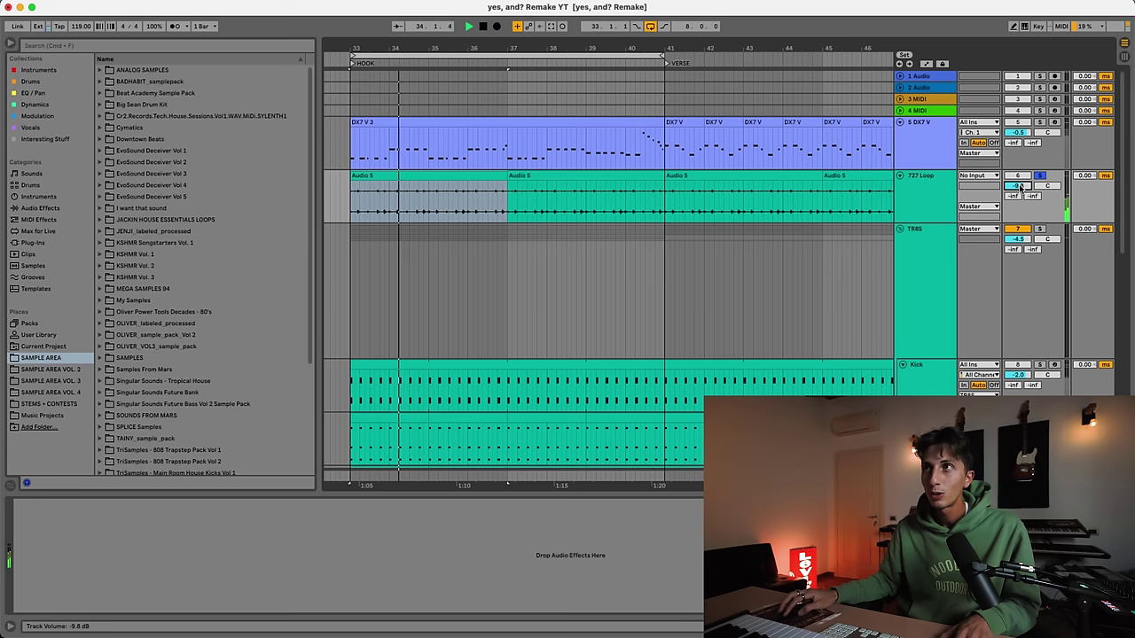
drag(1048, 188, 1048, 187)
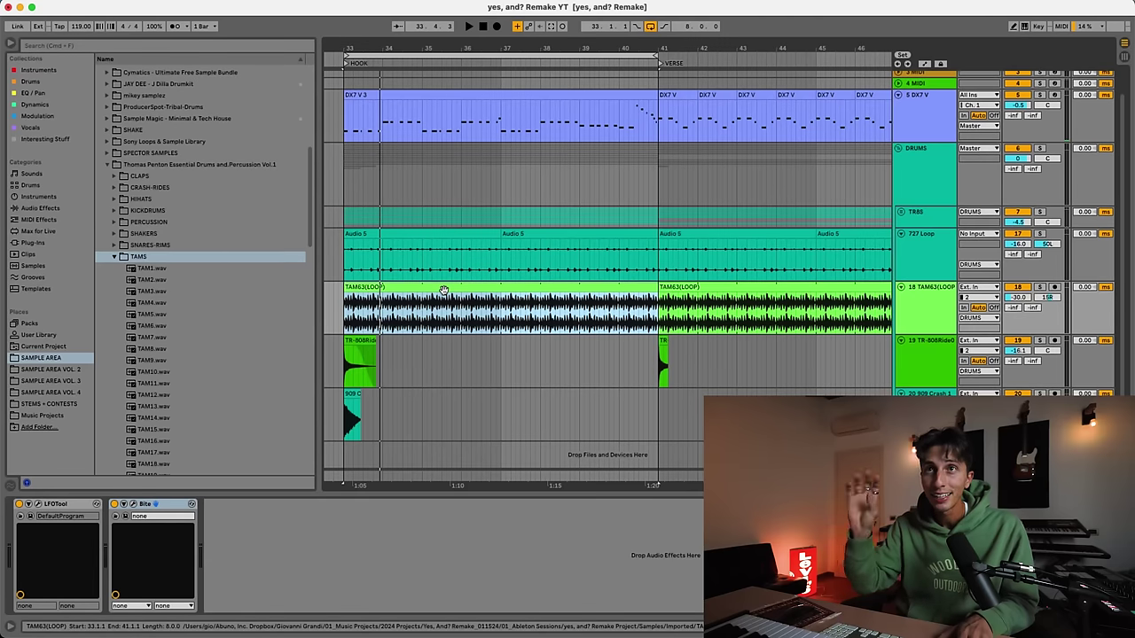
- Audition the TR-808 ride clip at the start of the hook and select the 909 Crash clip
click(360, 341)
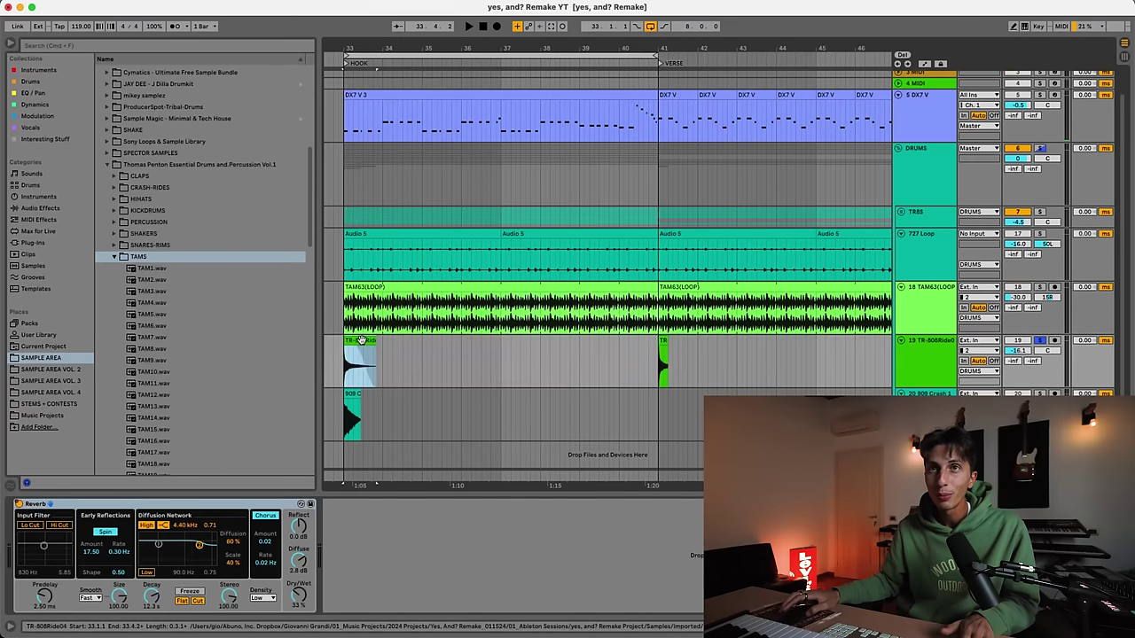
key(space)
click(354, 393)
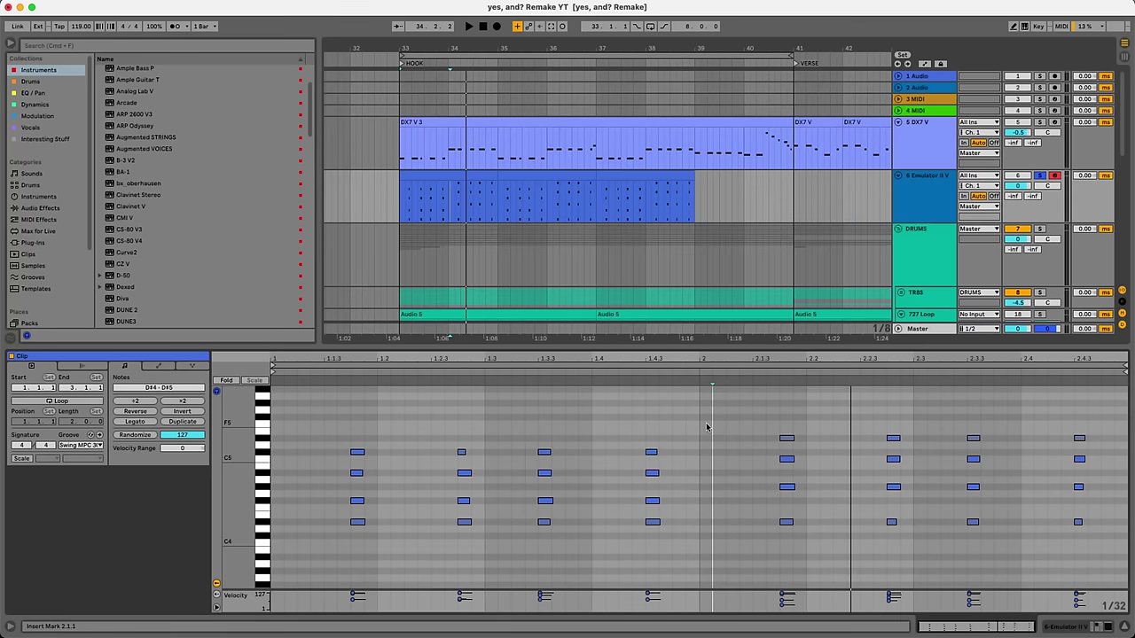
- Apply the Swing MPC 2000 16ths 74 groove to the Emulator II V clip and select bars 33 to 35 on its track
key(space)
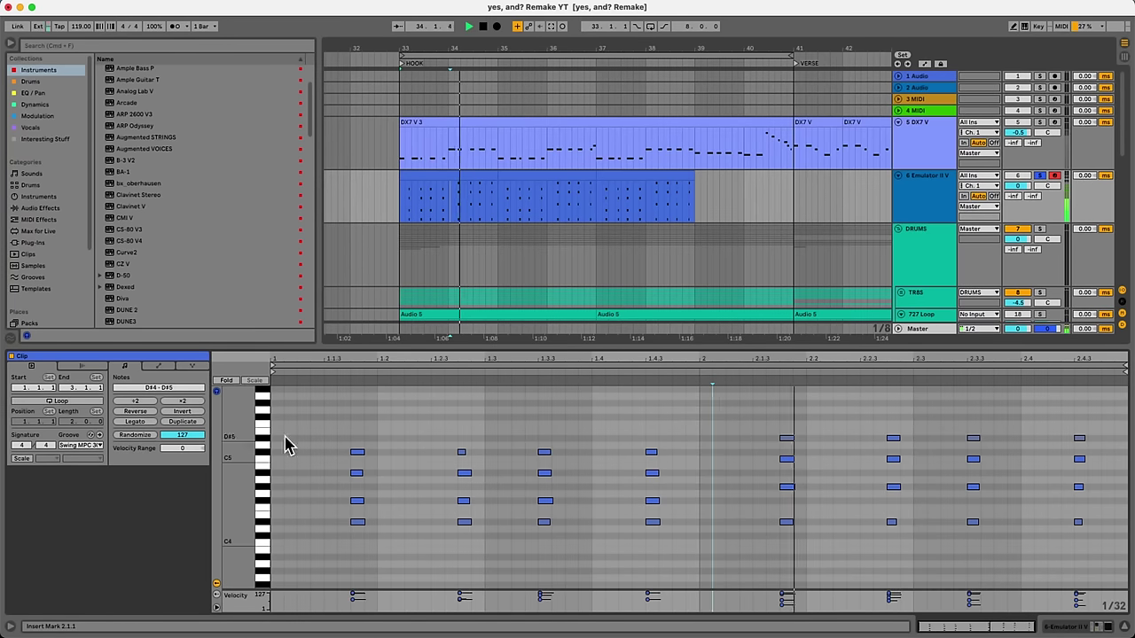
click(80, 445)
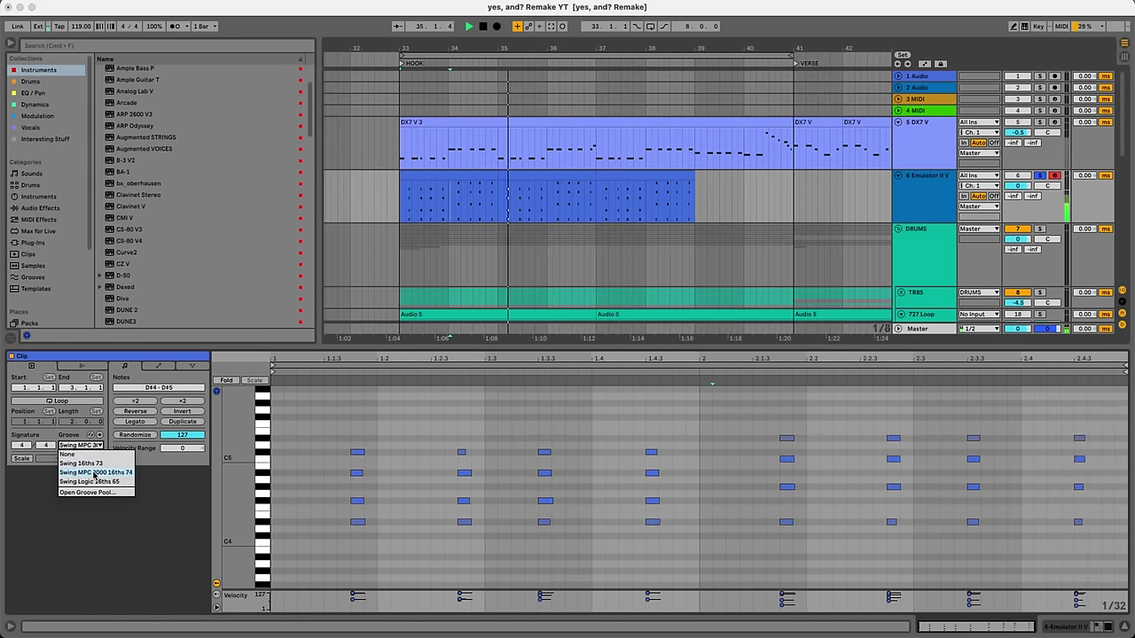
click(96, 473)
drag(498, 197, 399, 197)
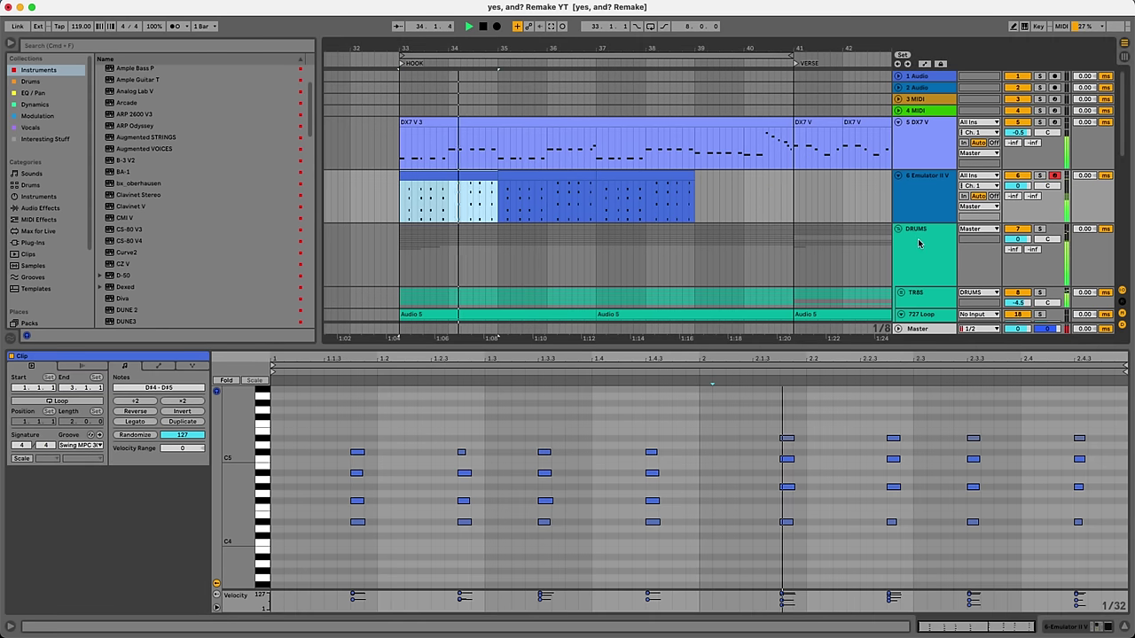
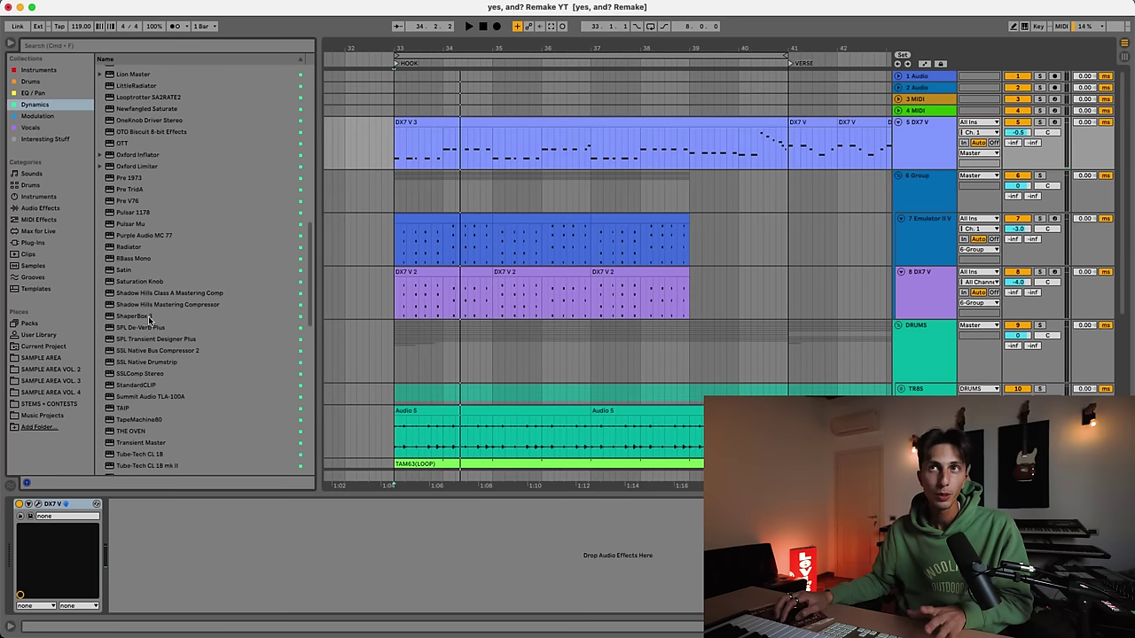
- Add ShaperBox 3 to the DX7 V bass track with the Volume shaper's Sidechain preset and reduce its Mix
double_click(147, 316)
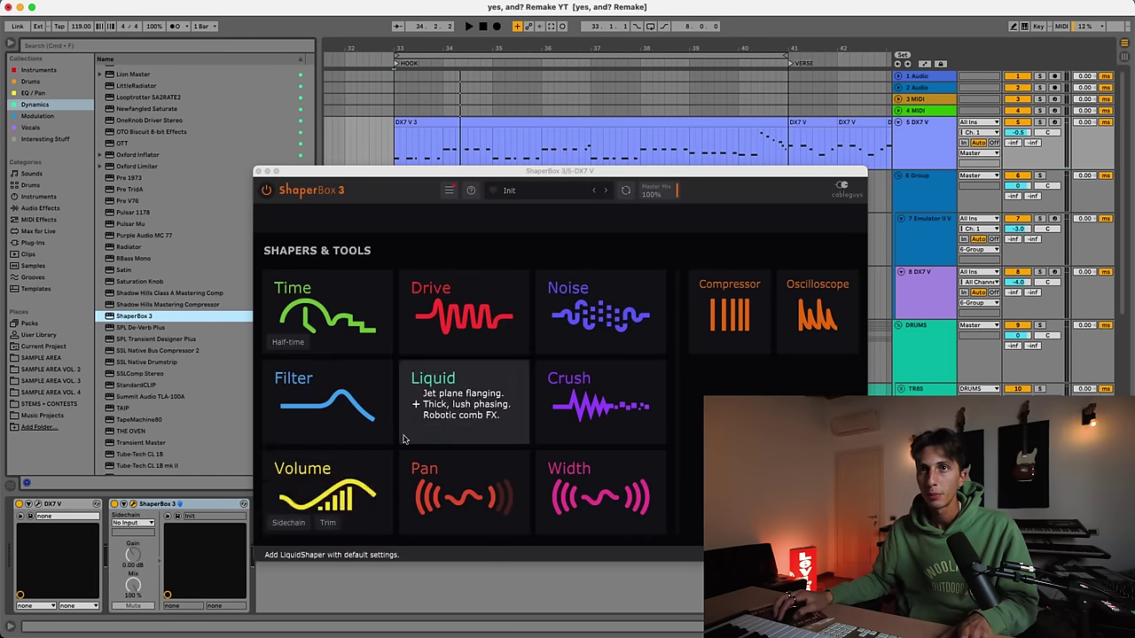
click(289, 523)
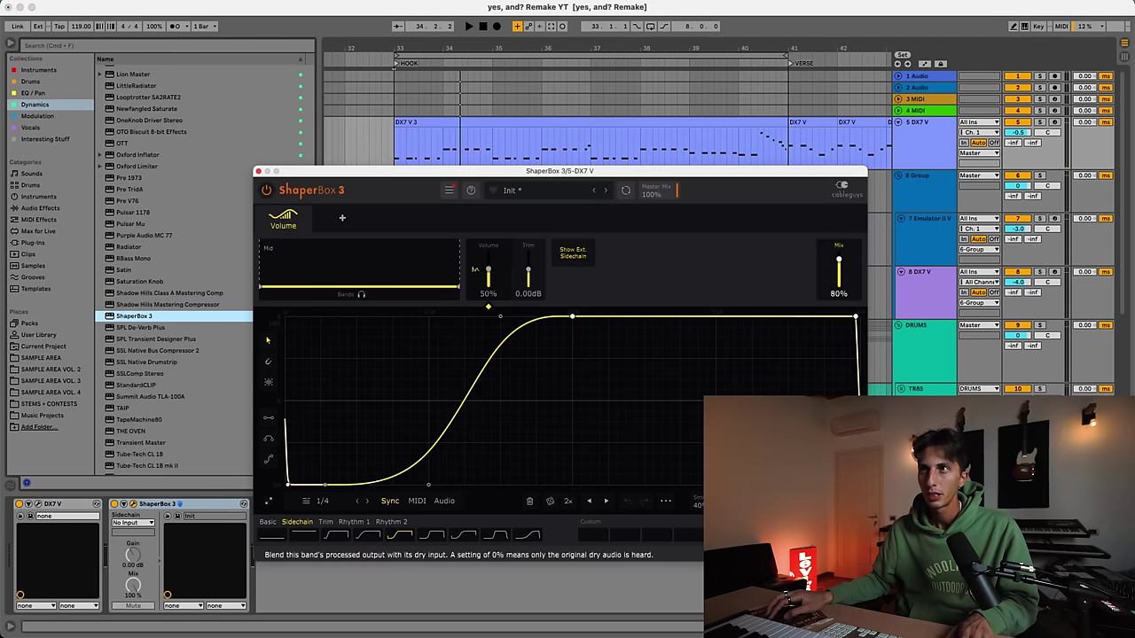
key(space)
drag(839, 258, 839, 263)
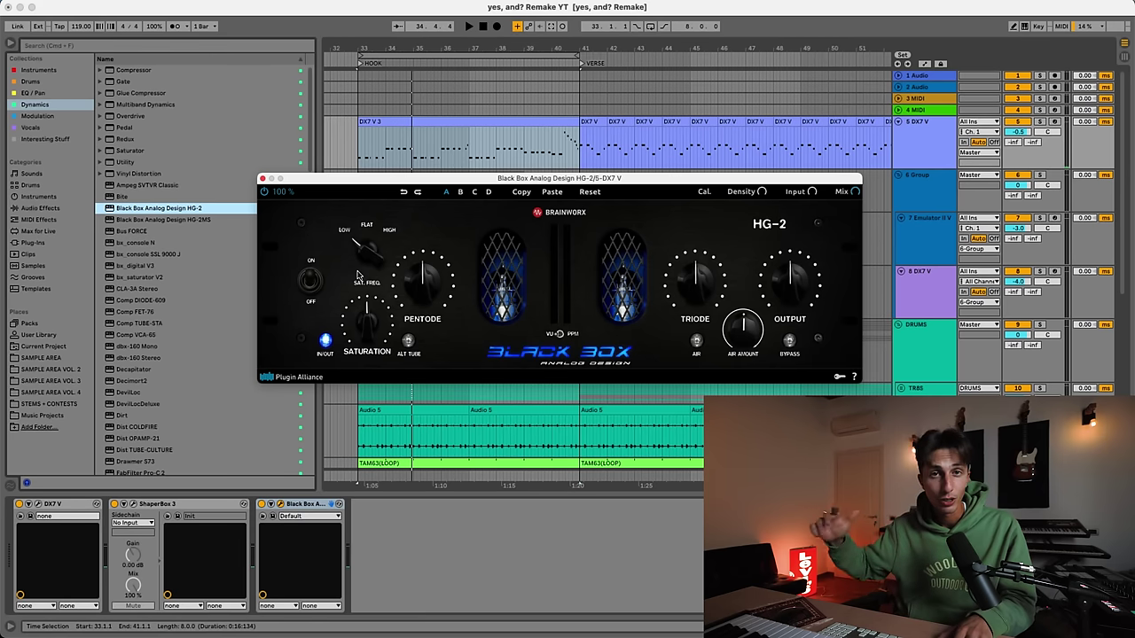
- Toggle Alt Tube in the HG-2 on the bass track and cut a low-mid band by about 5 dB in Pro-Q 3
click(407, 341)
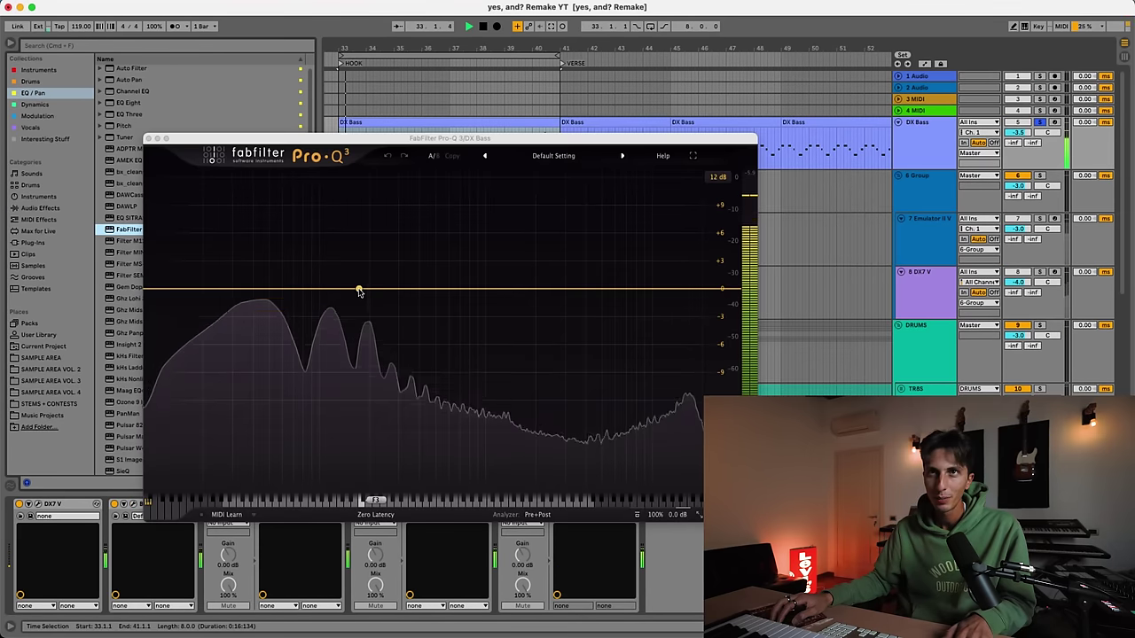
drag(359, 292, 390, 335)
scroll(372, 315, up, 5)
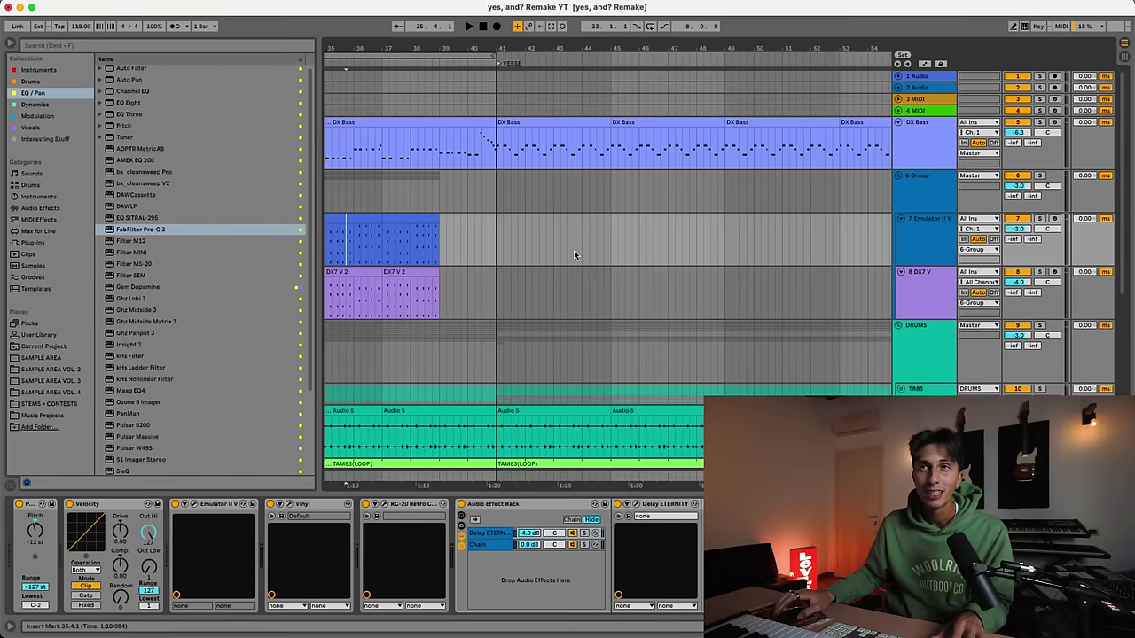
- Select a section of the Emulator II V chords and switch the DX7 V on track 9 to the Soft Brass Pad preset
drag(420, 222, 366, 223)
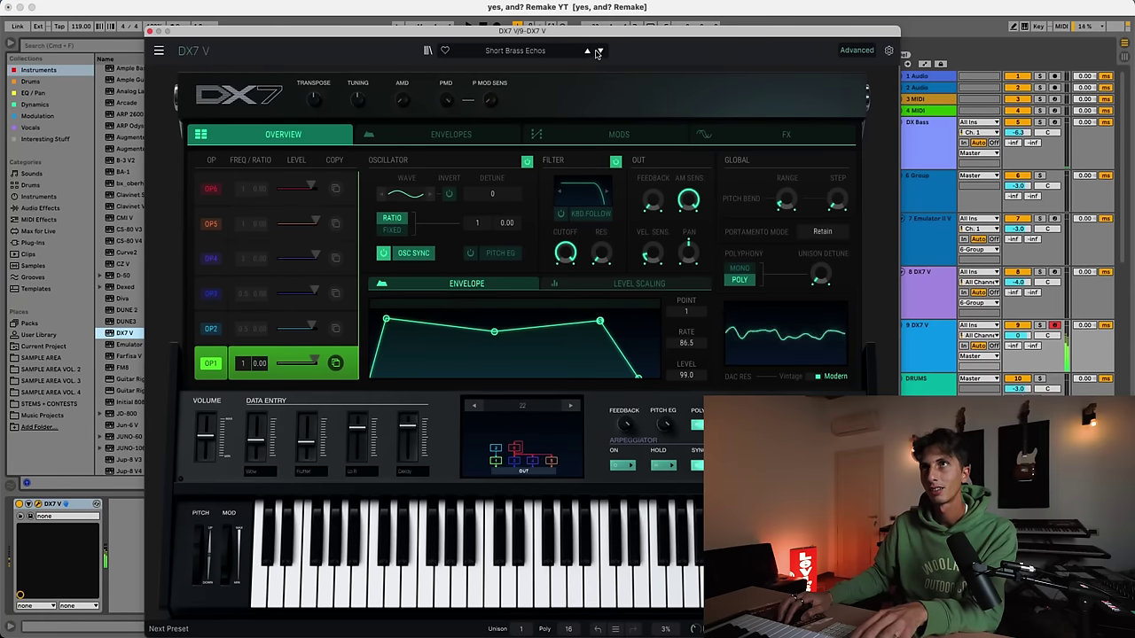
click(598, 51)
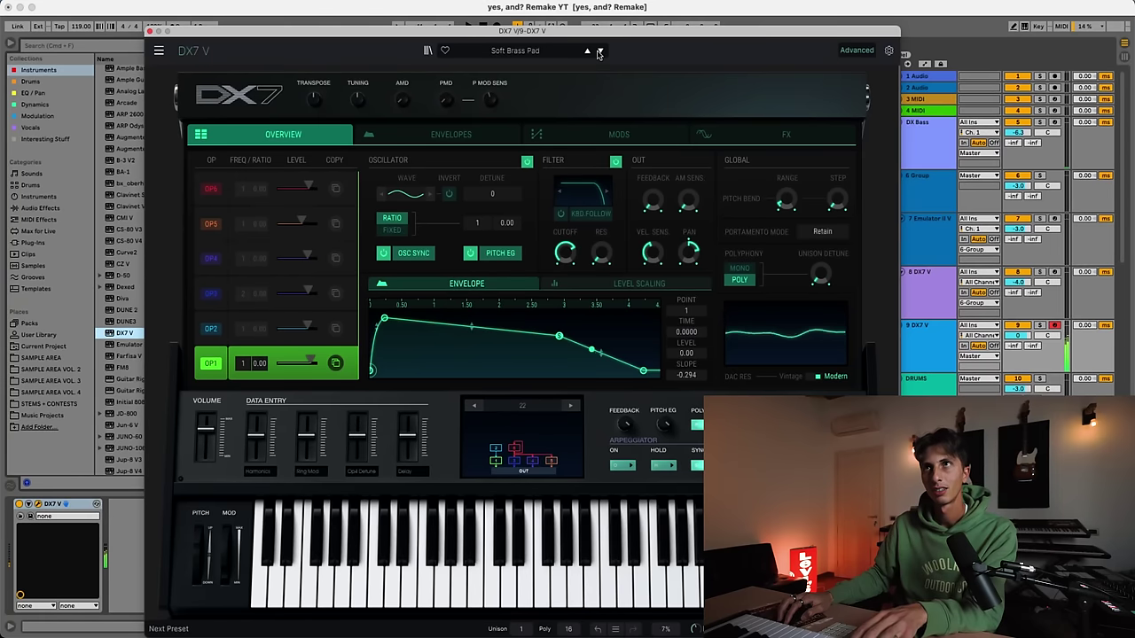
- Switch the DX7 V on track 9 to the VHS Brass preset and turn off its Analog Delay effect
click(599, 52)
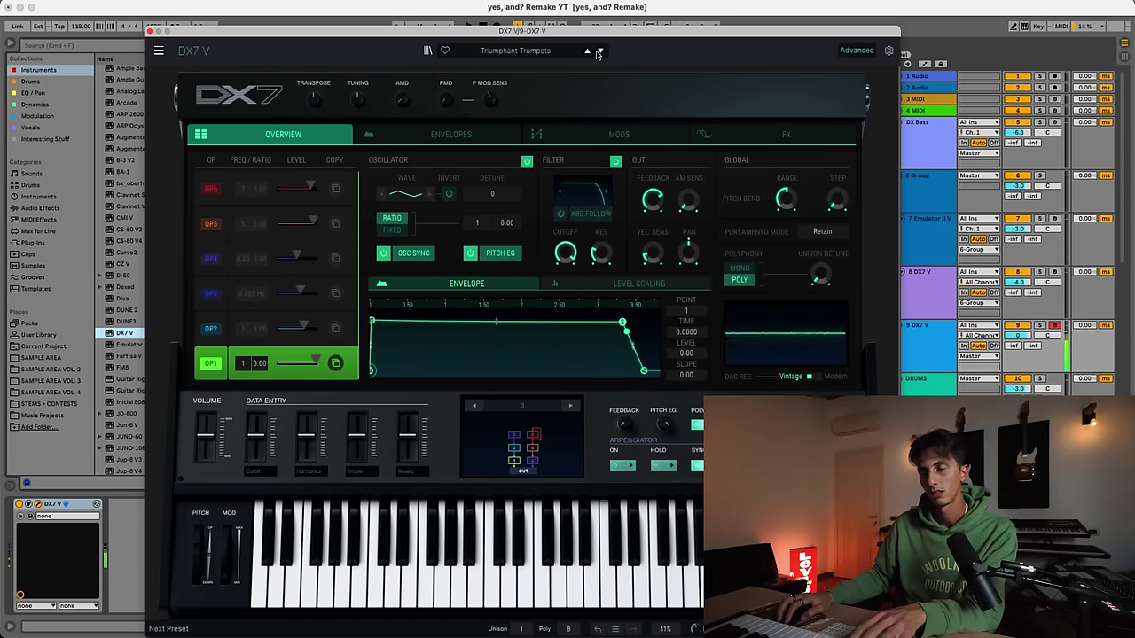
click(599, 52)
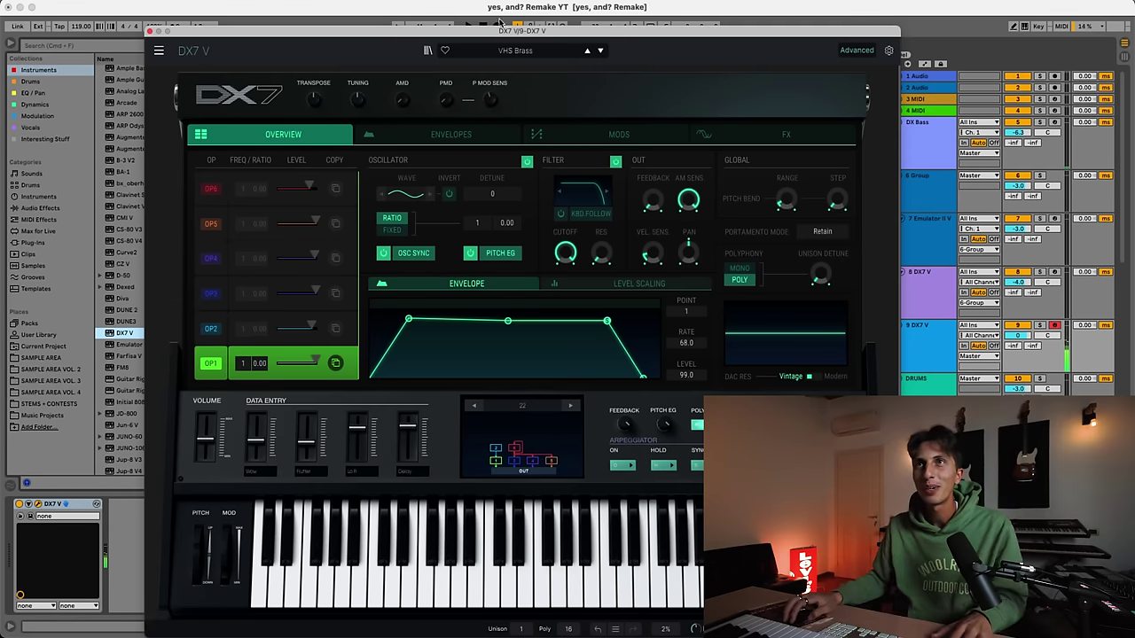
click(783, 134)
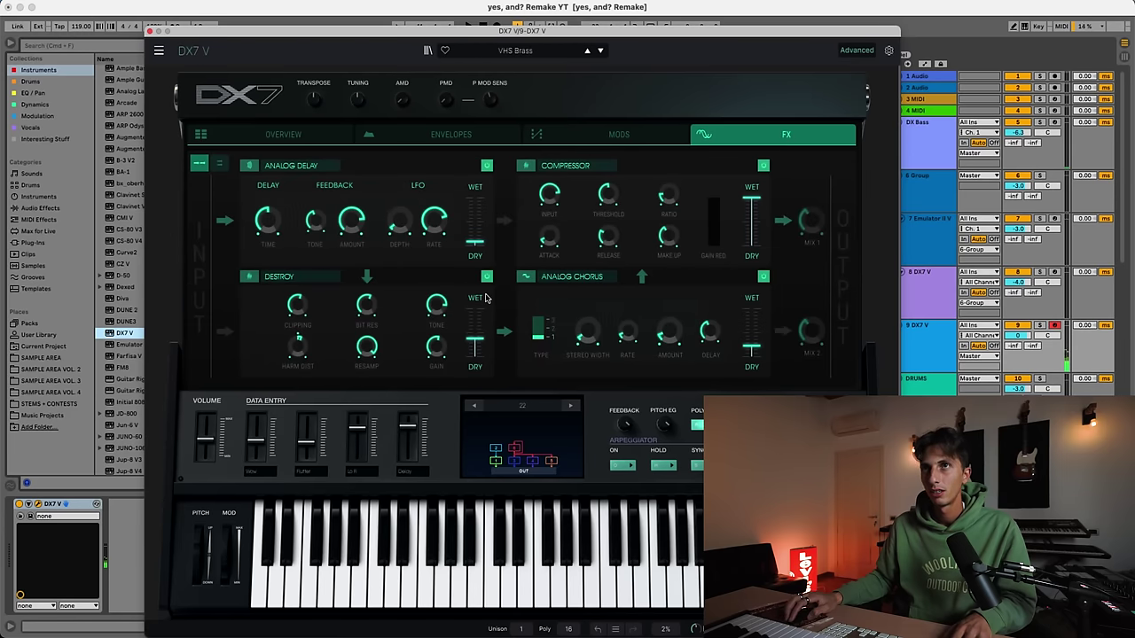
click(487, 167)
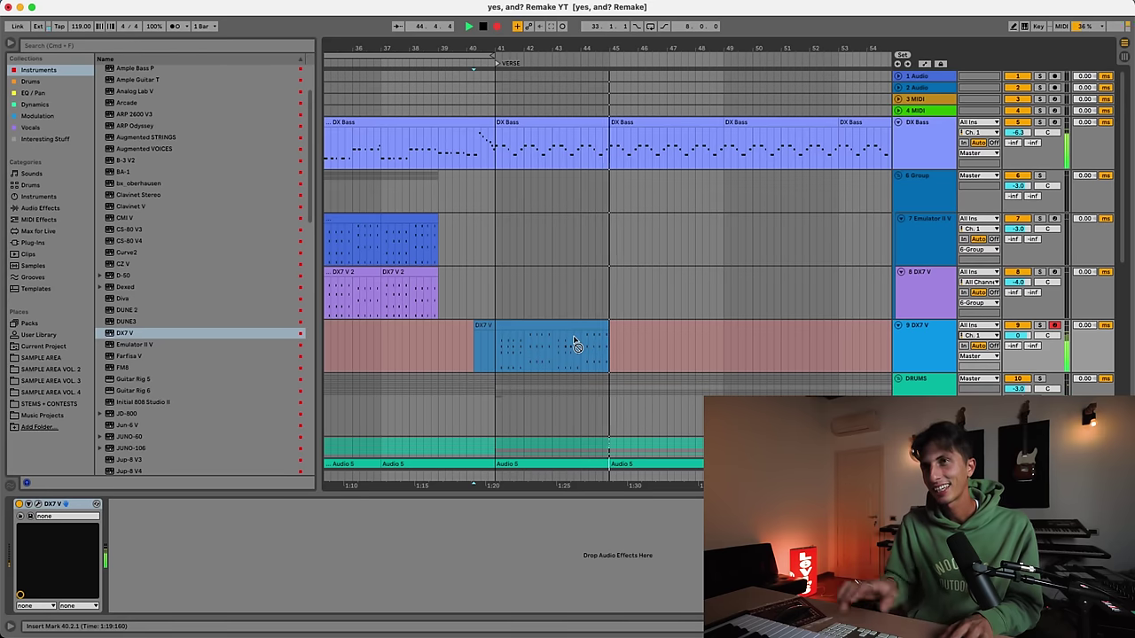
- Stop recording the chord part on track 9 and play back the DX Verse clip
key(F9)
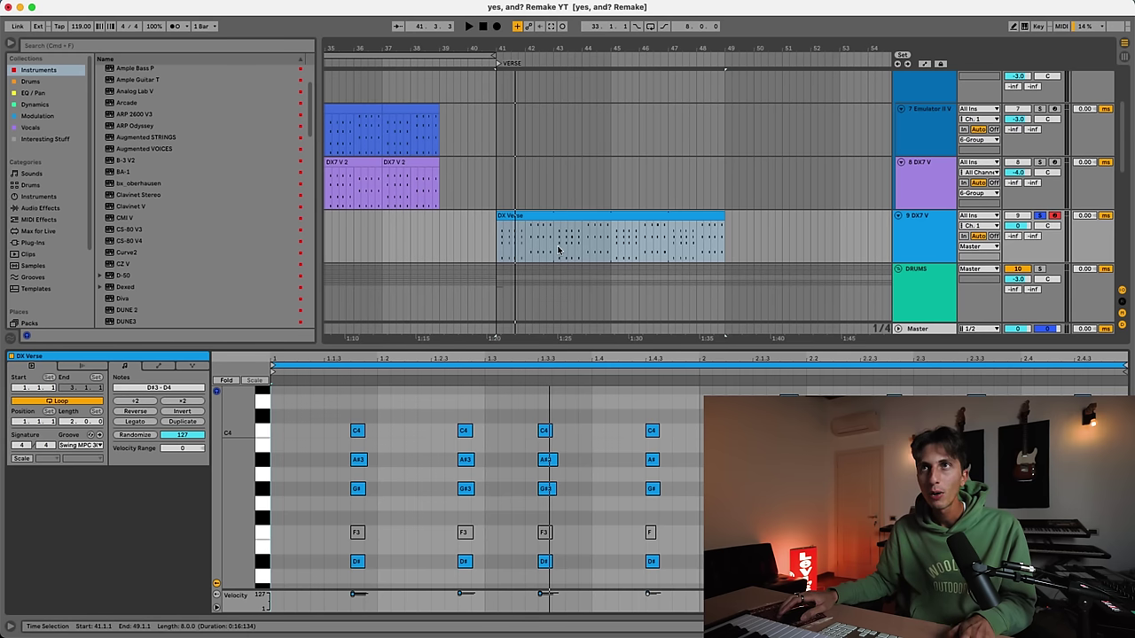
key(space)
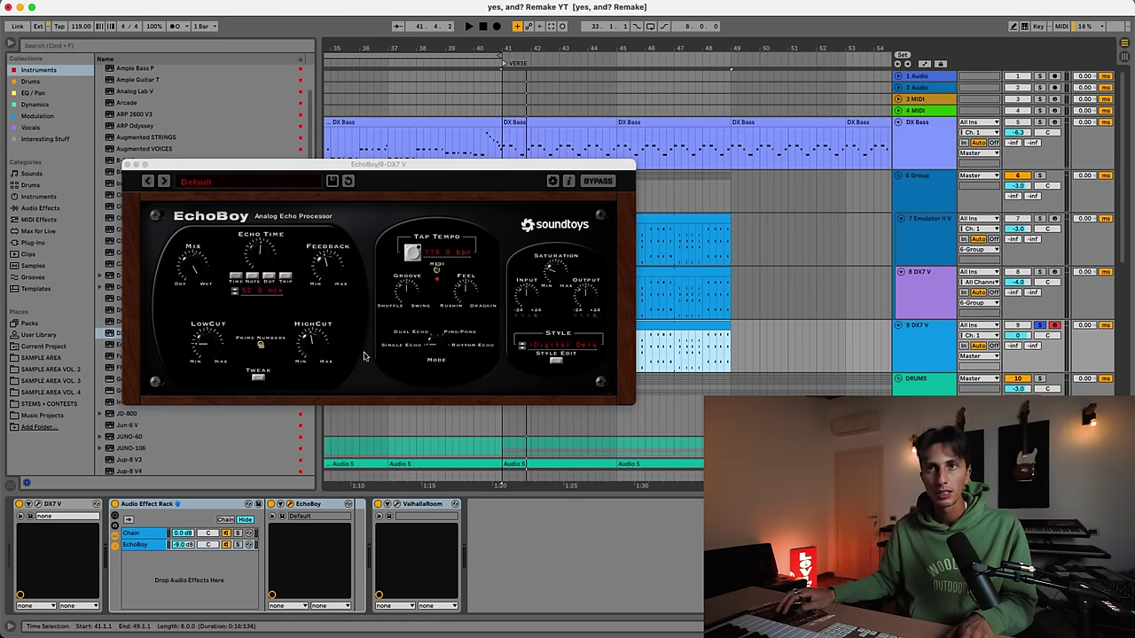
- Inspect the ValhallaRoom and EchoBoy settings on track 9, closing the reverb window, and hide the device view
click(396, 505)
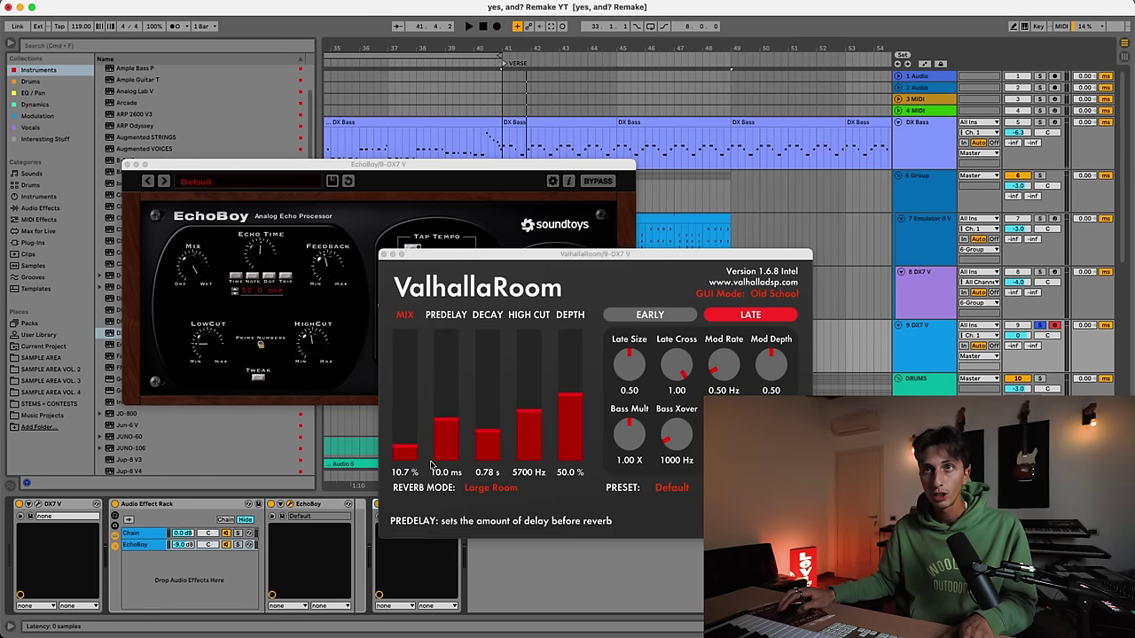
click(383, 255)
click(288, 504)
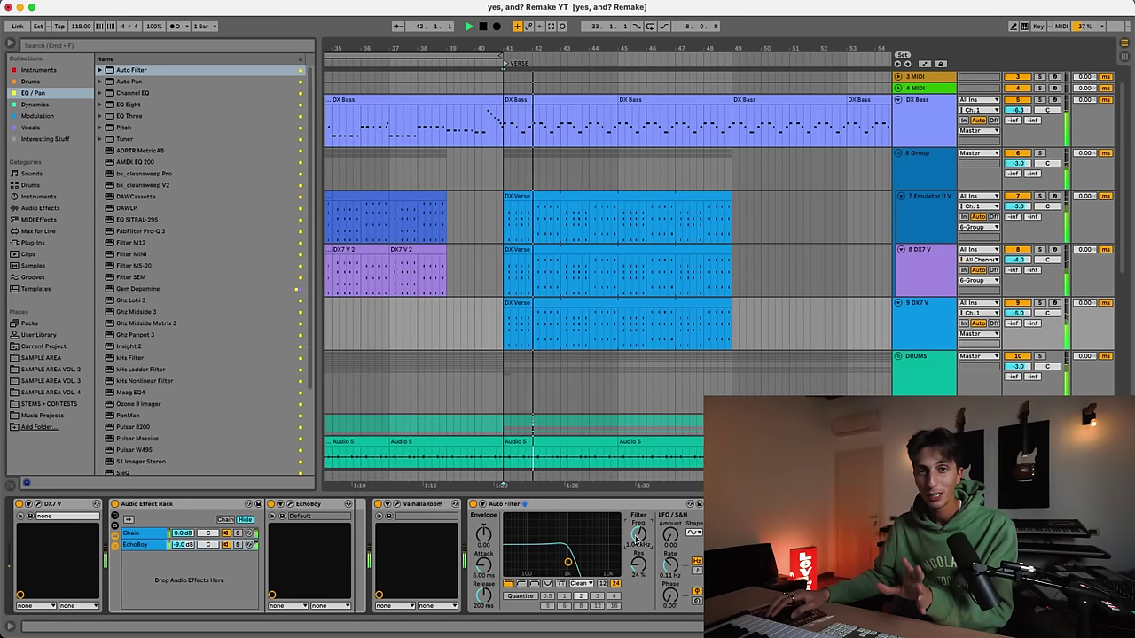
key(super+alt+l)
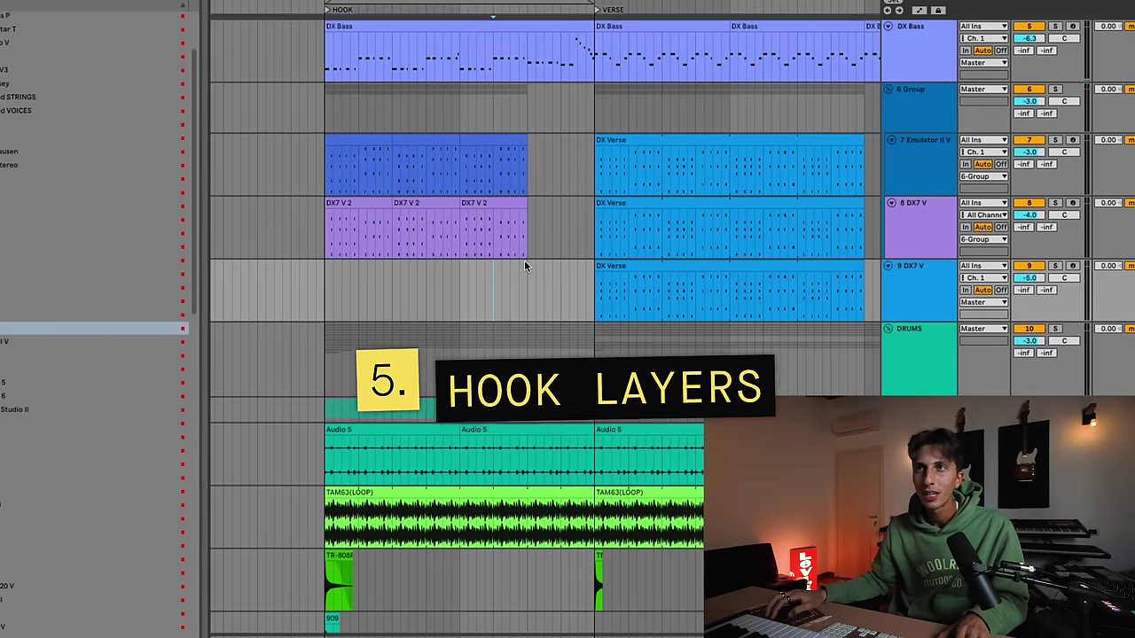
- Select the empty section from bar 39 to 40.4 on track 9 and play the hook from bar 37
drag(529, 266, 585, 266)
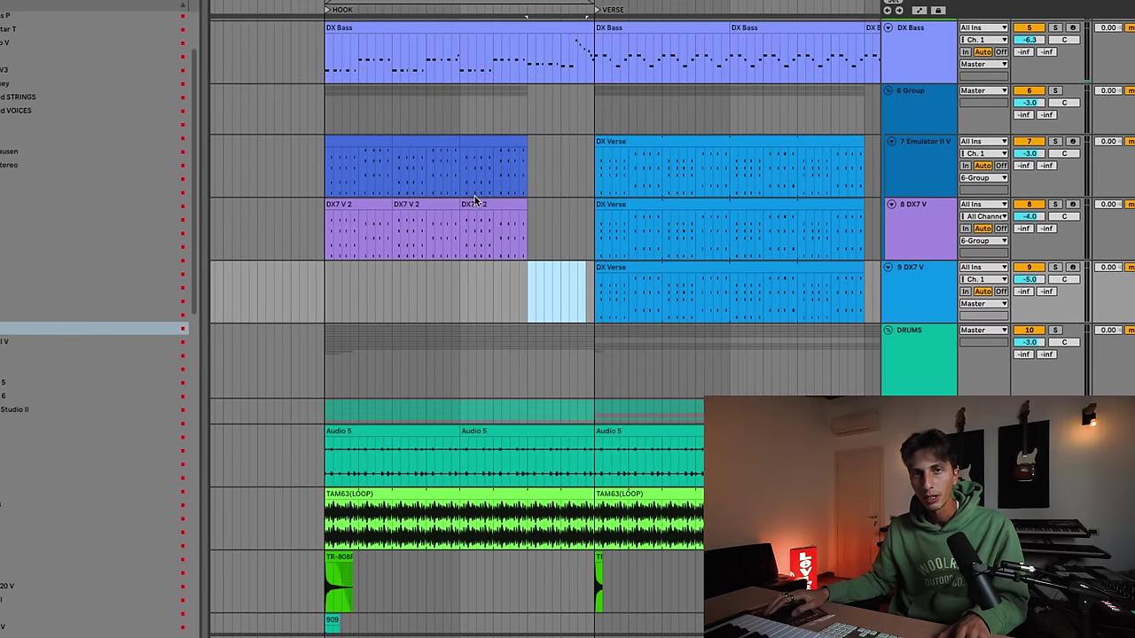
scroll(474, 200, down, 1)
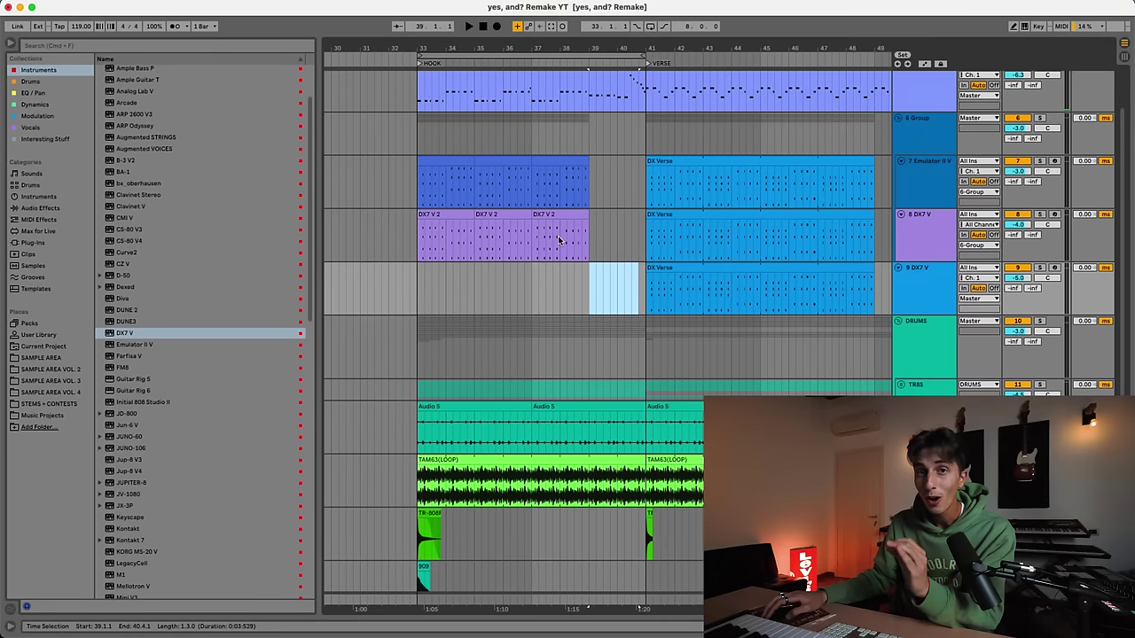
click(536, 237)
key(space)
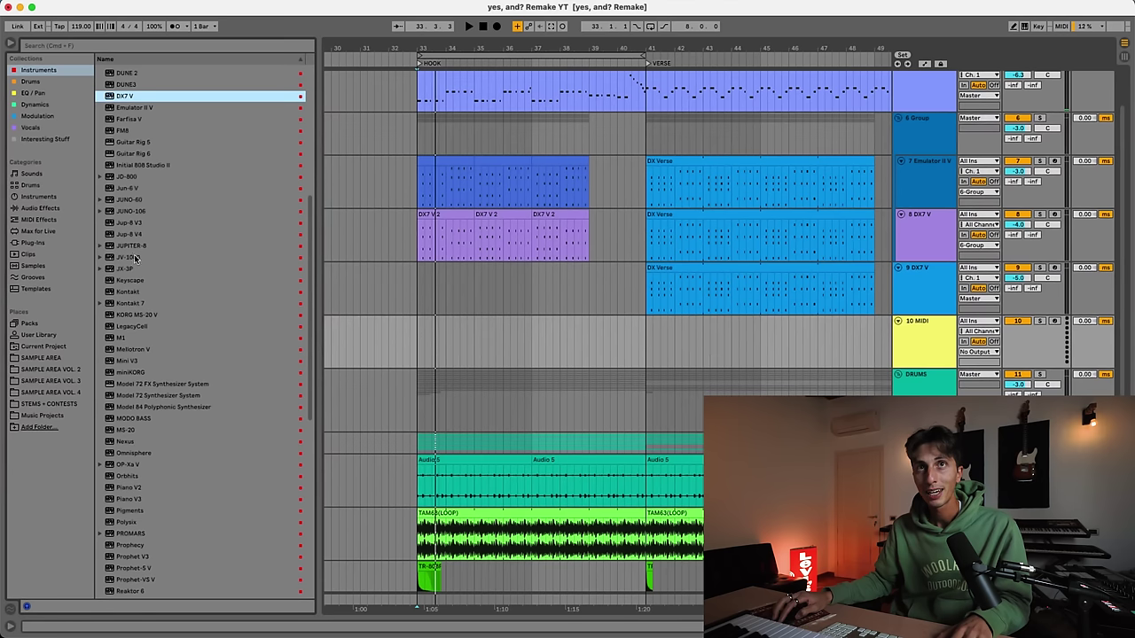
- Load the JV-1080 onto the new MIDI track 10 with the insert mark at bar 39, and check the D-50 patch choice on track 11
double_click(134, 257)
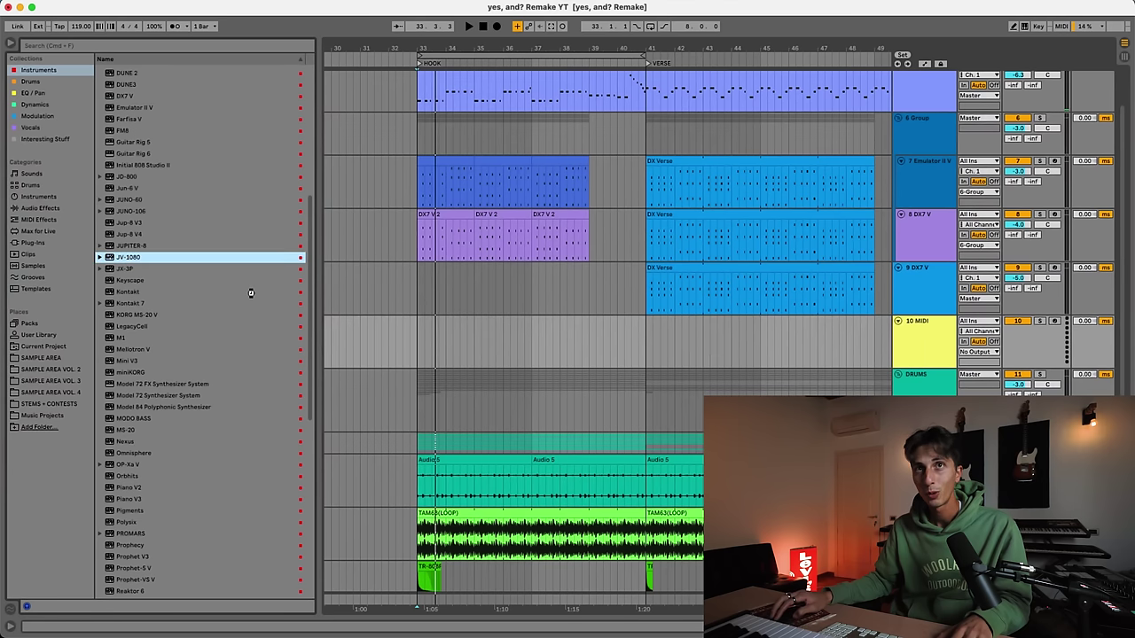
click(591, 323)
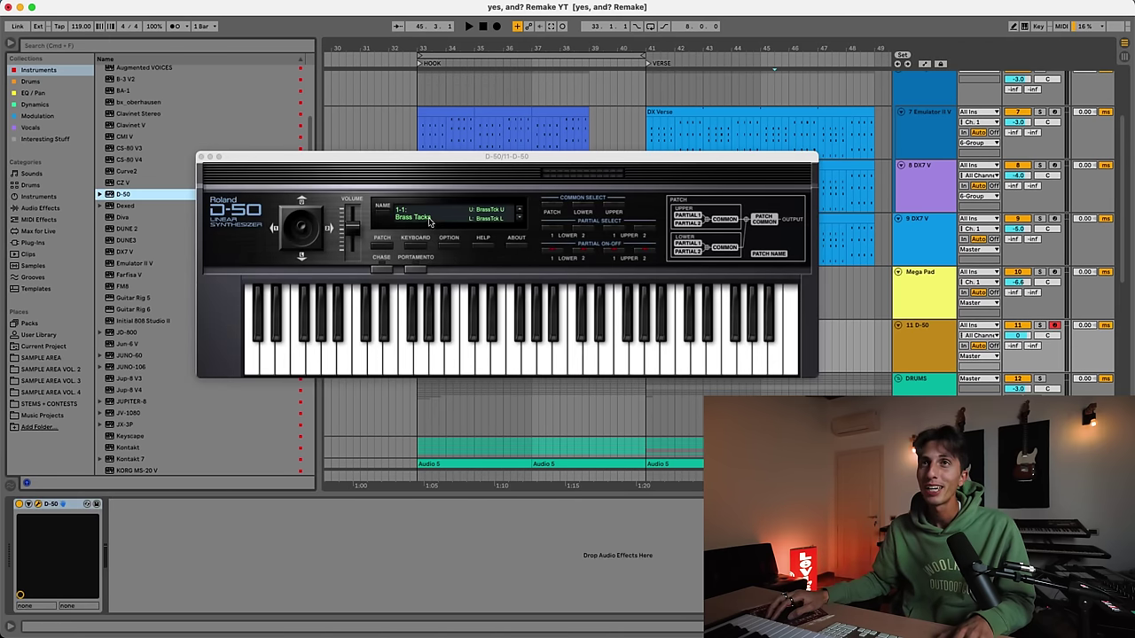
click(430, 220)
key(Escape)
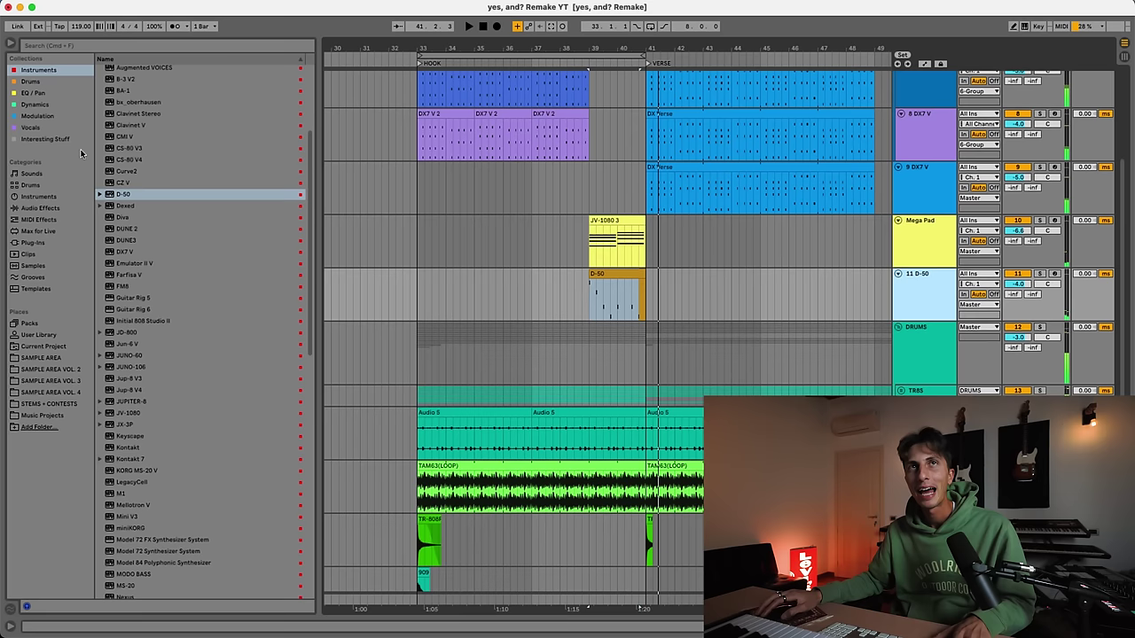
- Find the OTT multiband compressor among the Dynamics plug-ins and add it to the D-50 track
click(35, 104)
scroll(183, 328, down, 10)
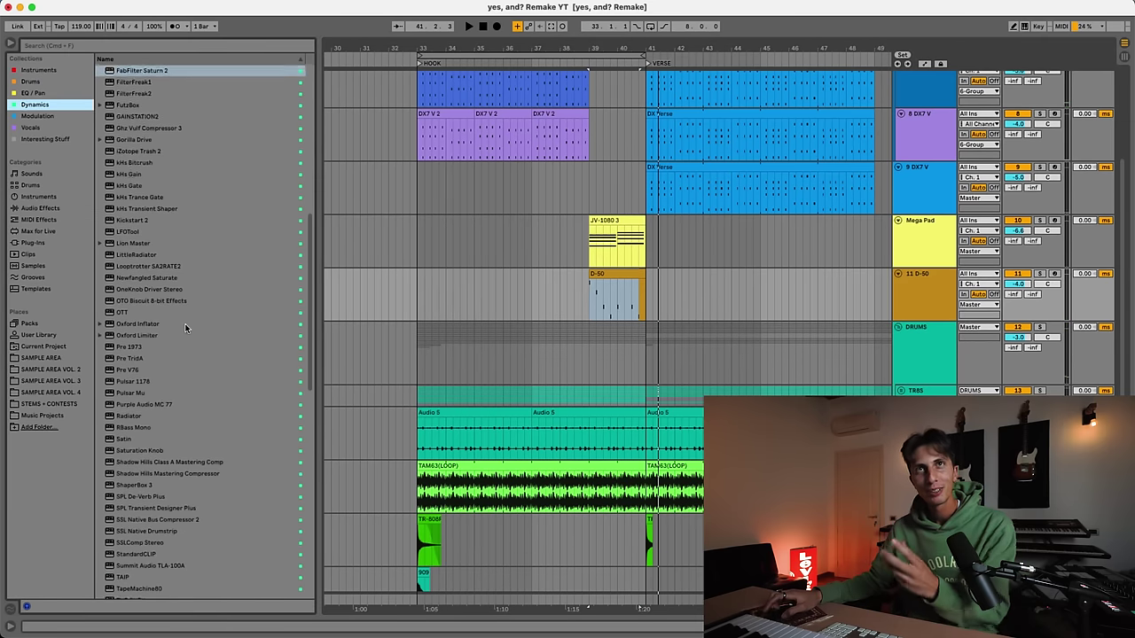
scroll(184, 328, down, 5)
scroll(133, 346, up, 9)
click(122, 196)
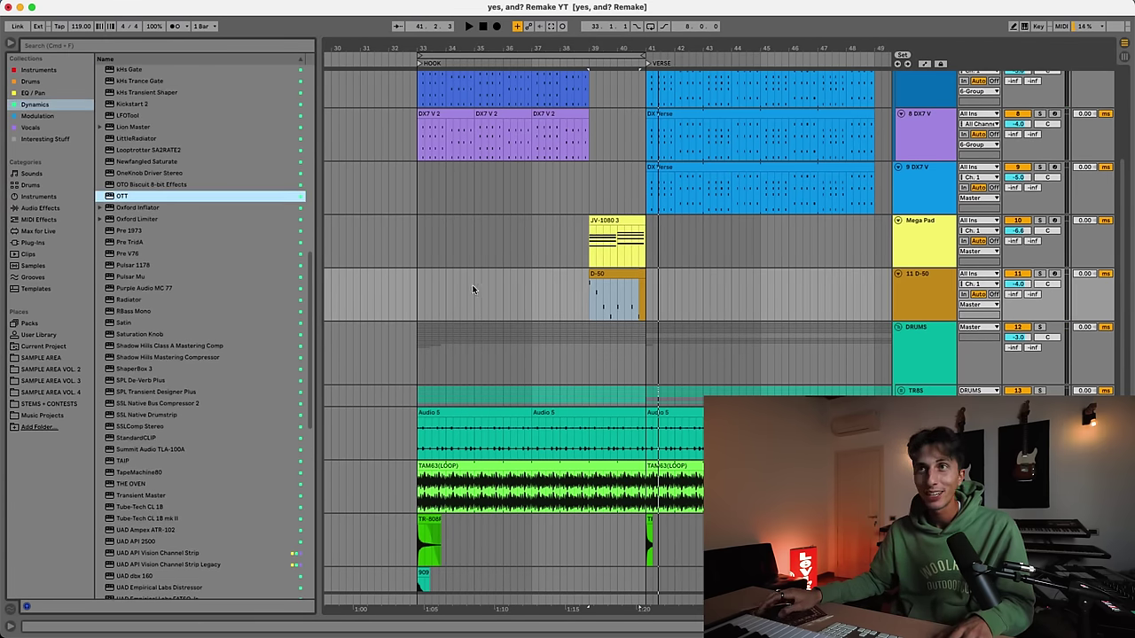
drag(472, 289, 473, 289)
- Set the OTT depth on the D-50 track to 28 % during playback and hide the plug-in window
key(space)
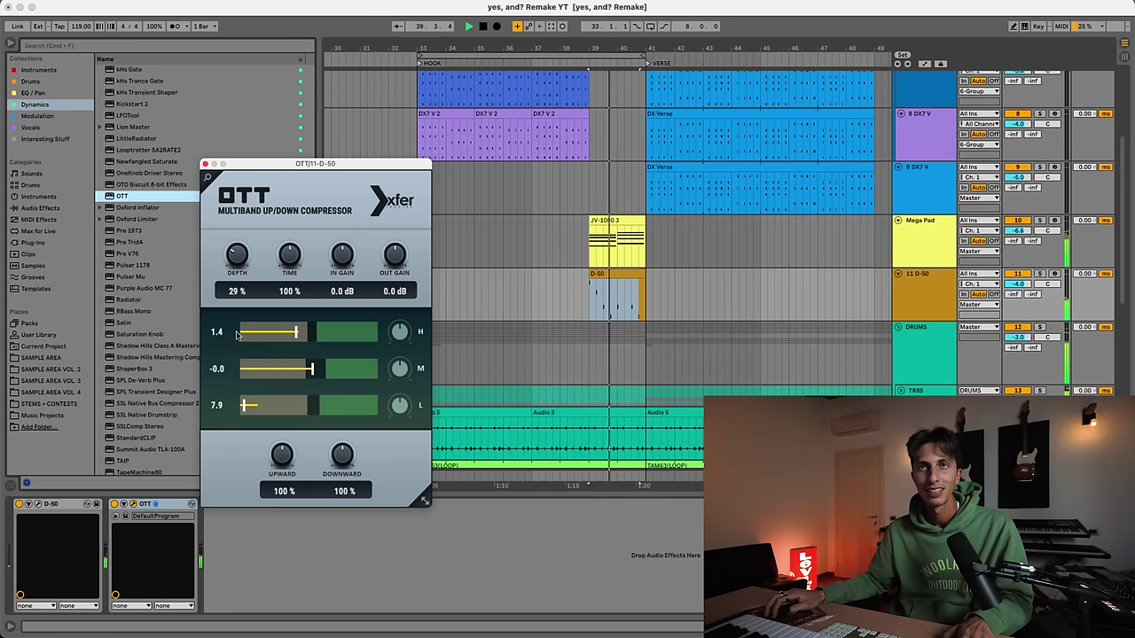
drag(237, 258, 236, 263)
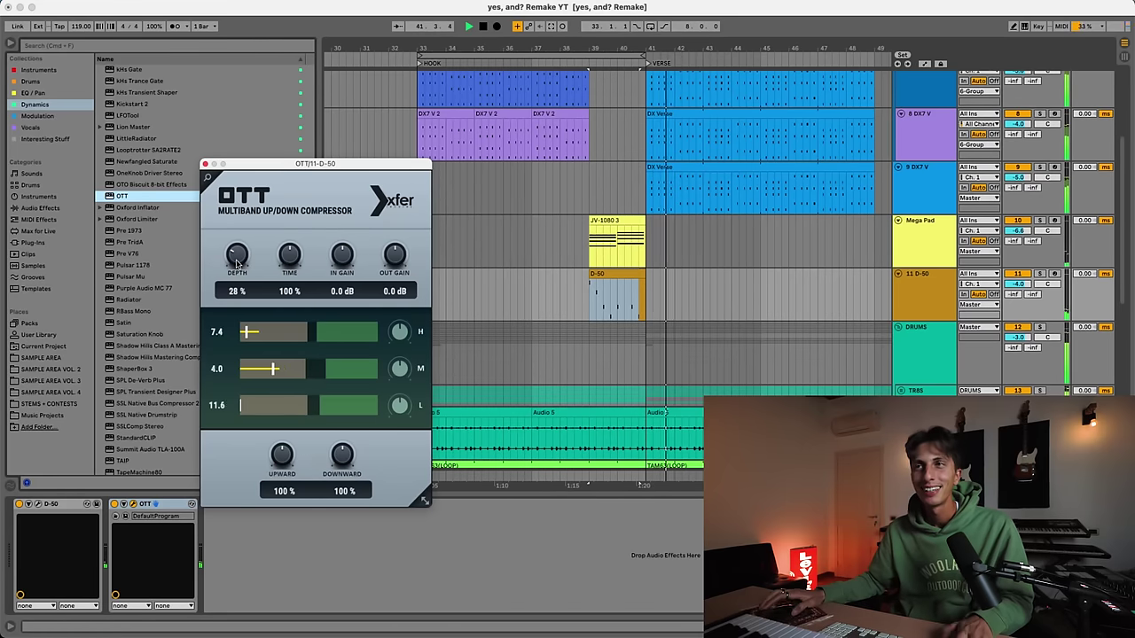
key(space)
key(super+alt+p)
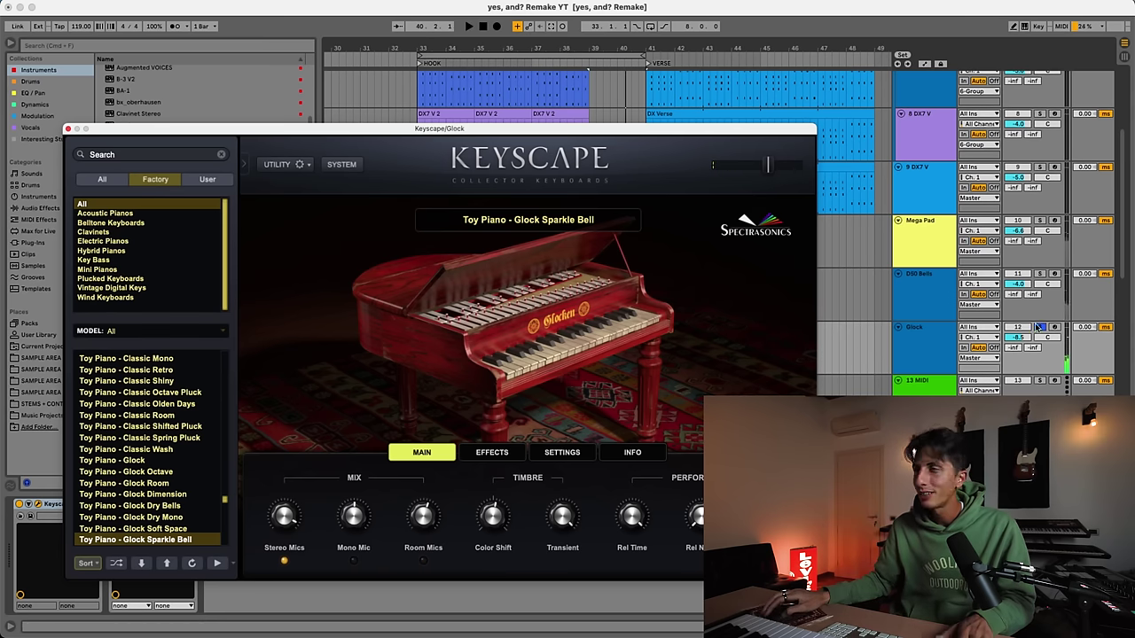
- Select the D50 Bells and Glock tracks together
shift+click(920, 338)
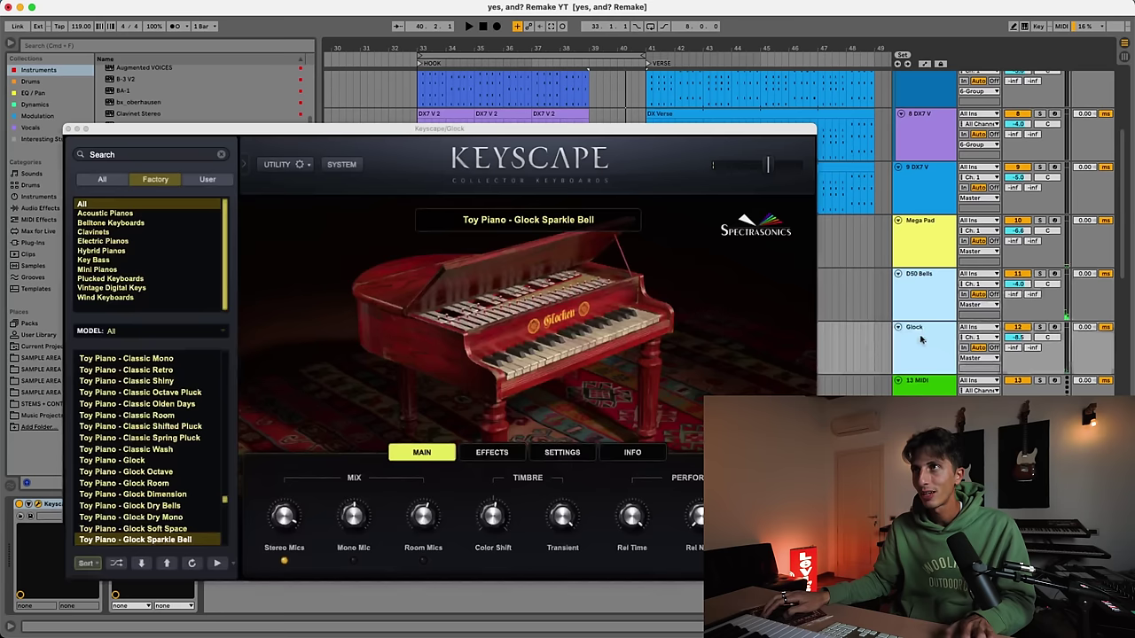